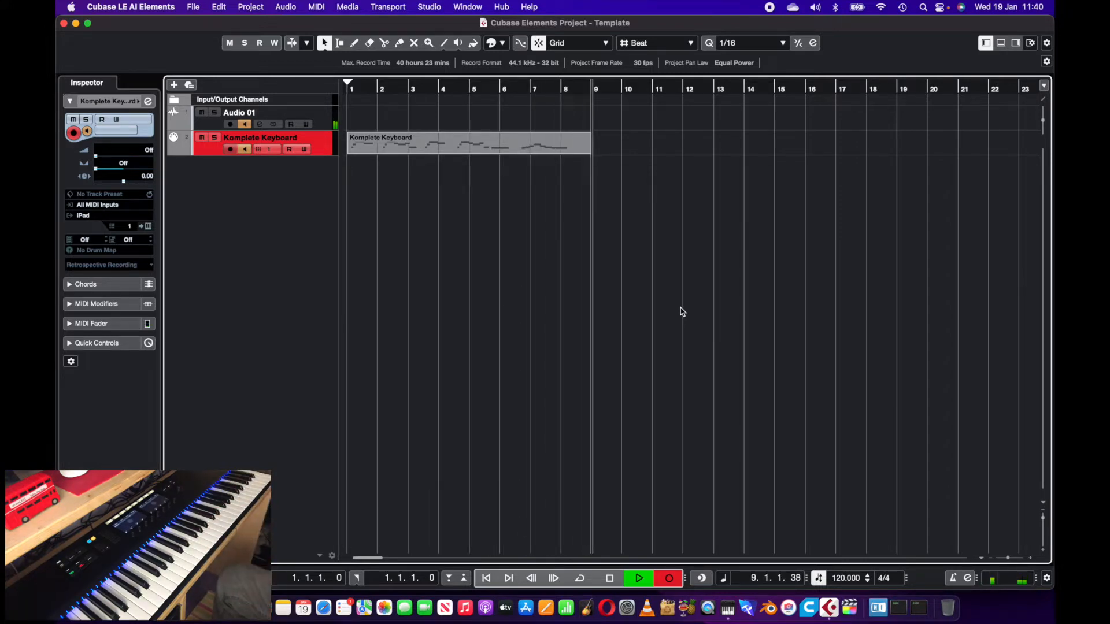
# Step: Stop the MIDI recording on the Komplete Keyboard track and play the take back from the project start
pyautogui.press('space')
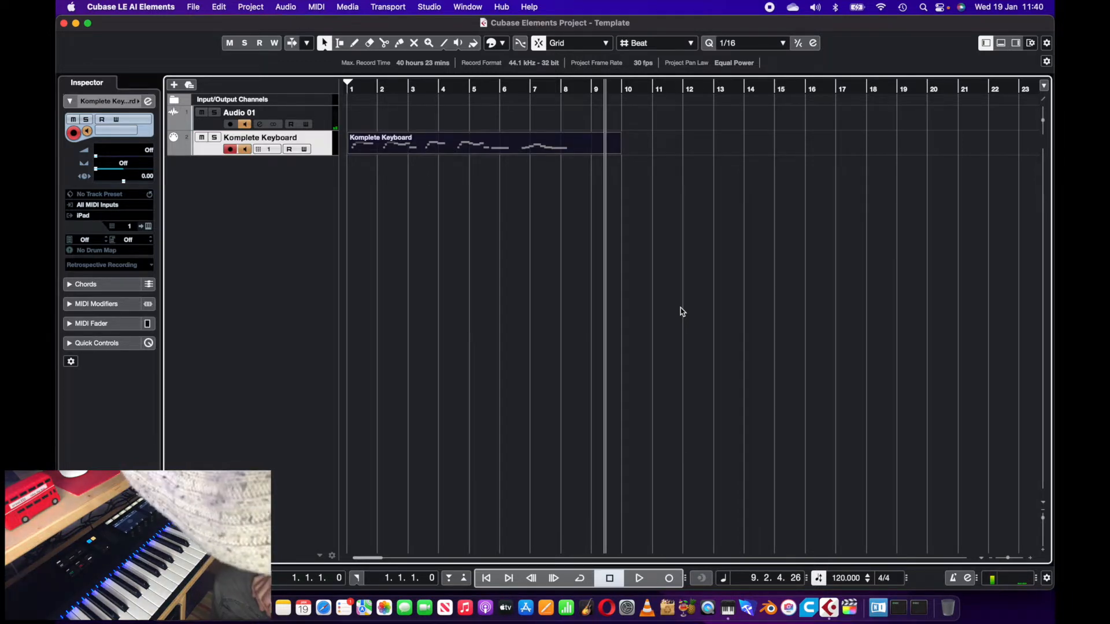
pyautogui.click(488, 577)
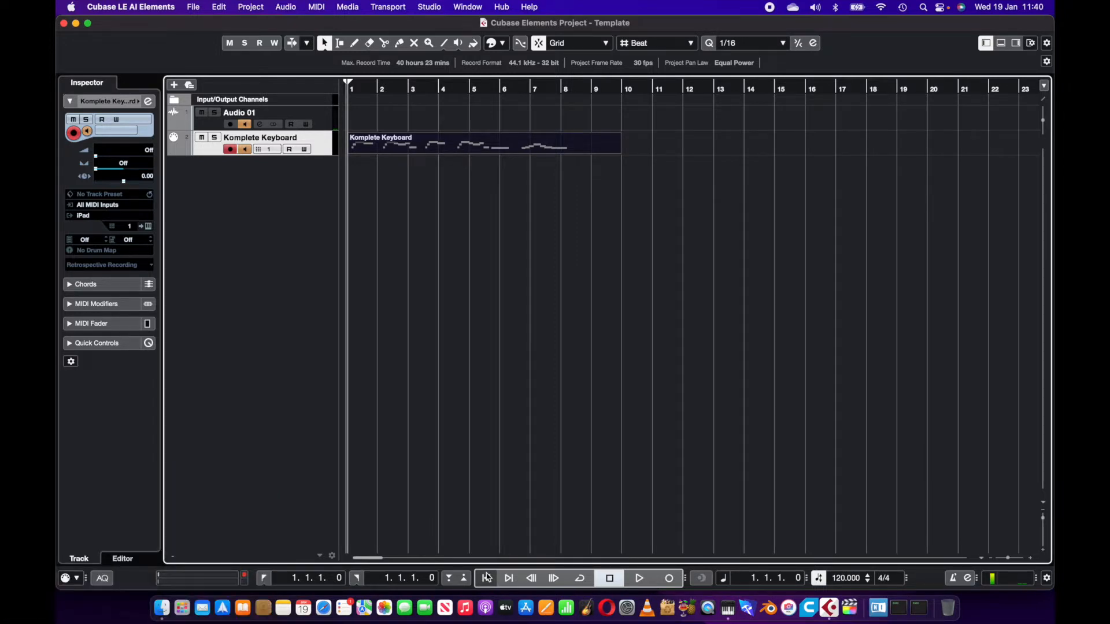
pyautogui.press('space')
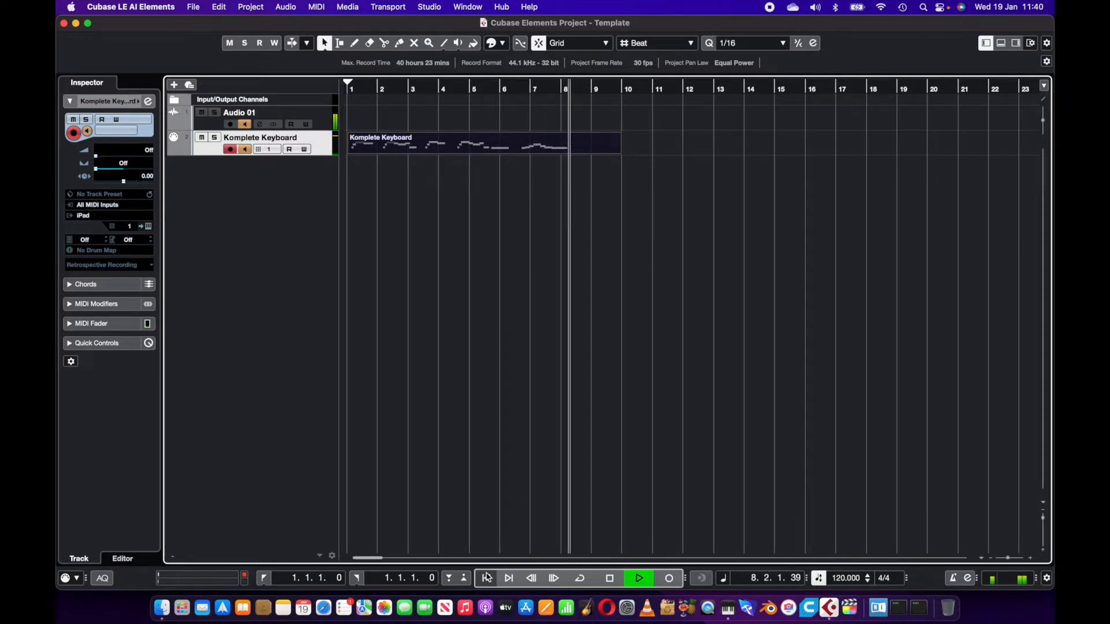
pyautogui.press('space')
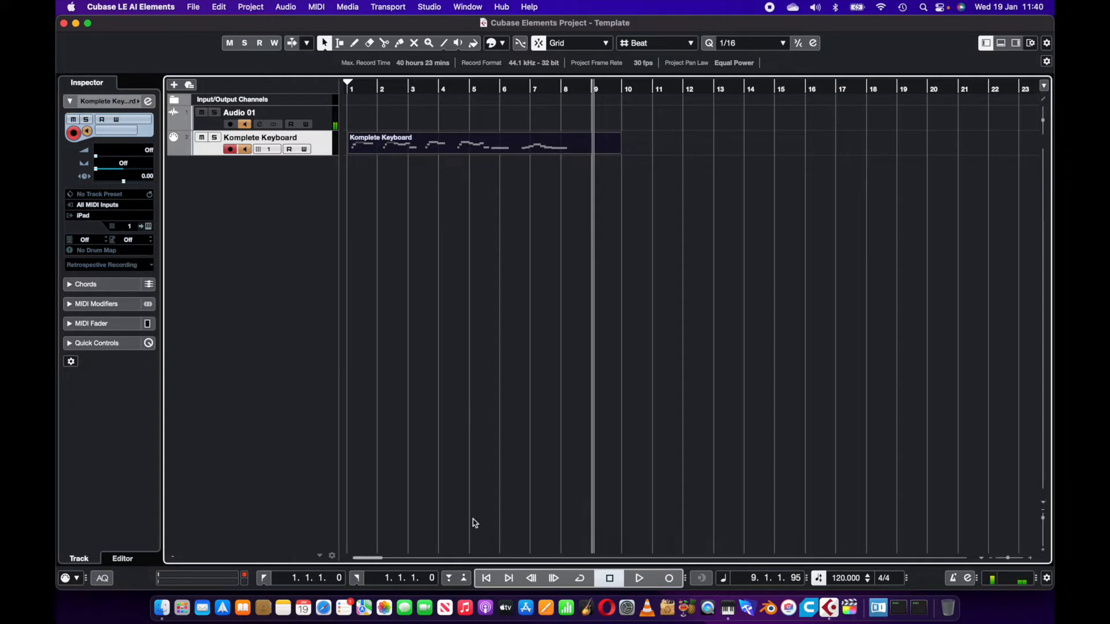
pyautogui.click(487, 579)
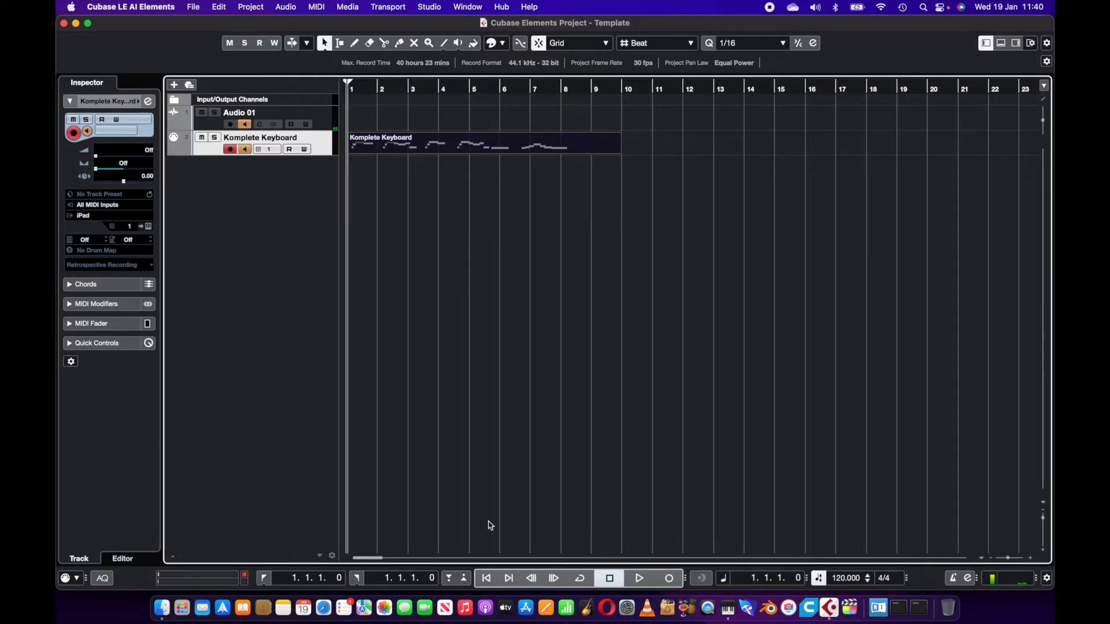
# Step: In the Komplete Keyboard part, shift all notes slightly earlier and trim the long E3 note around bar 6 to a length of 0.2.0.0
pyautogui.doubleClick(491, 144)
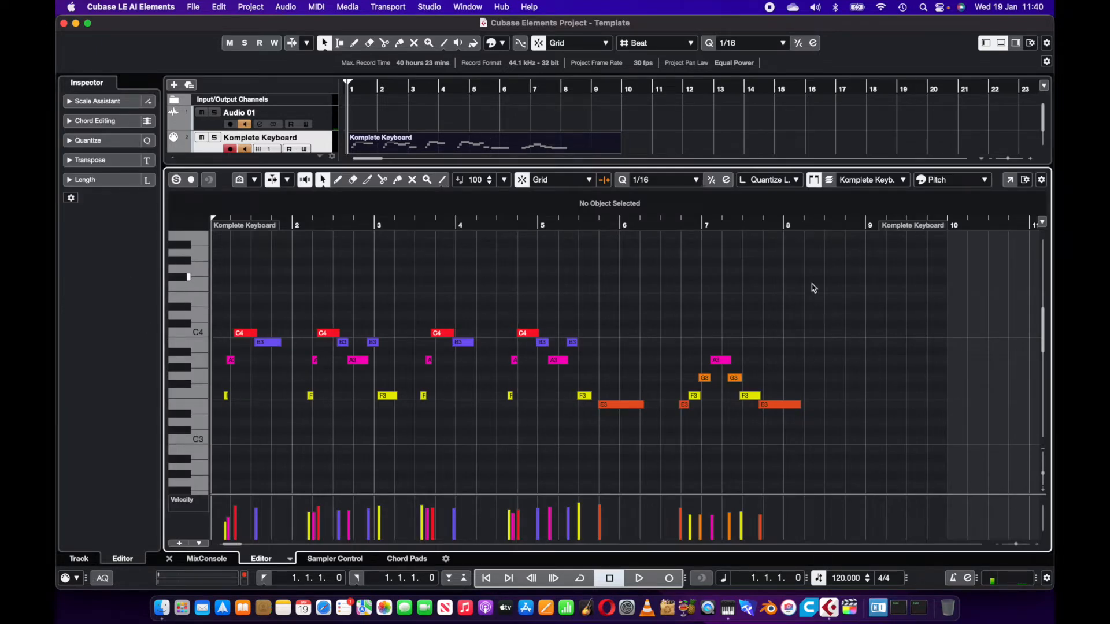
pyautogui.moveTo(818, 281); pyautogui.dragTo(224, 462)
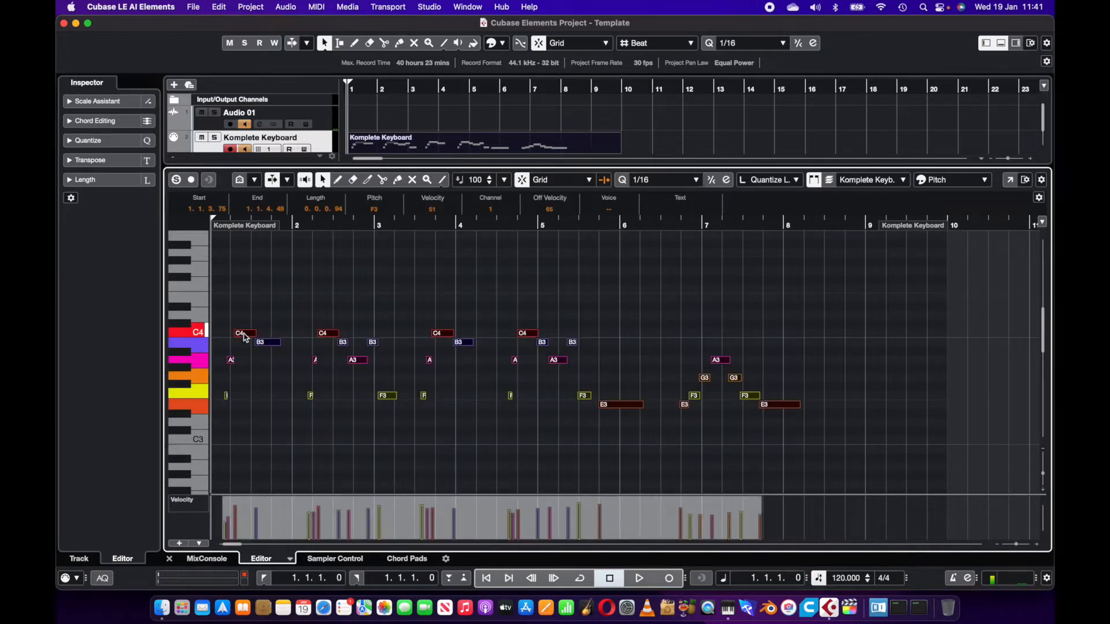
pyautogui.moveTo(245, 337); pyautogui.dragTo(241, 337)
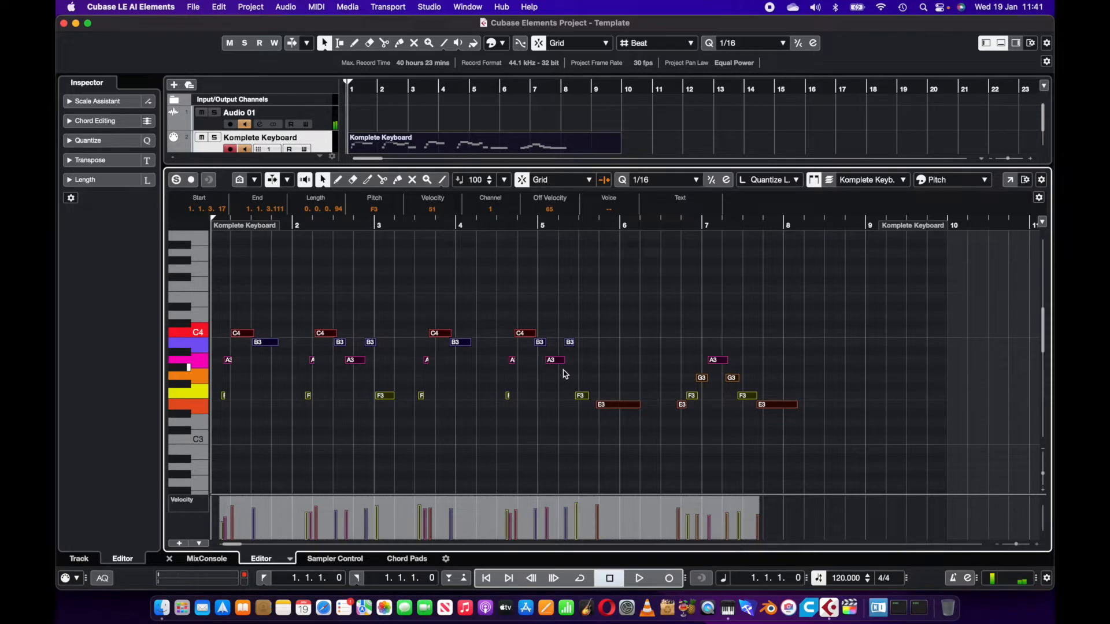
pyautogui.click(565, 429)
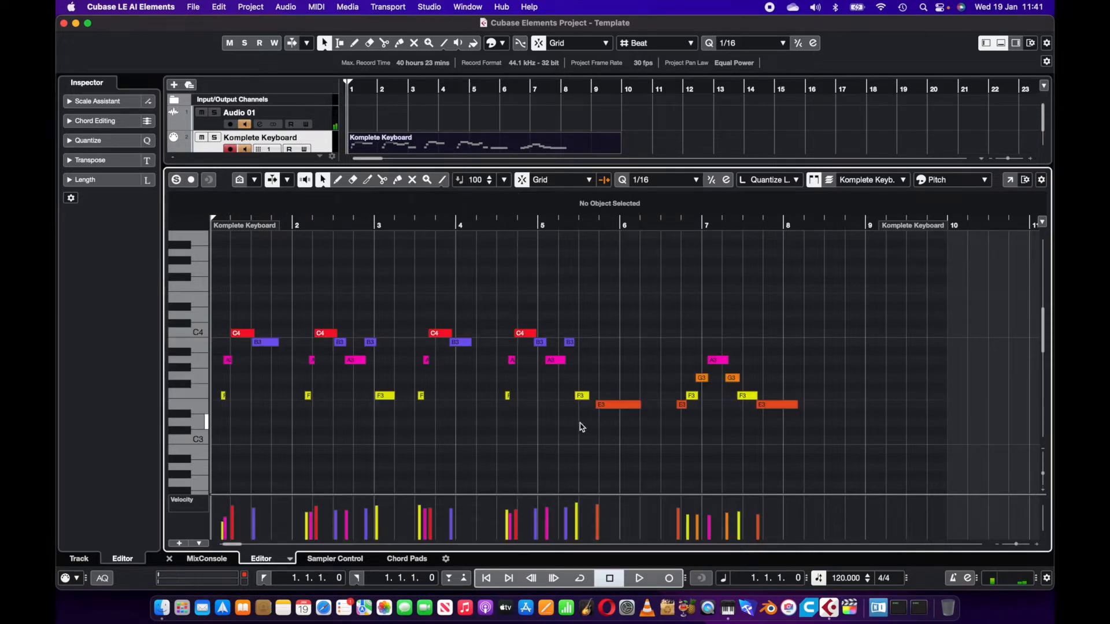
pyautogui.moveTo(639, 404); pyautogui.dragTo(639, 404)
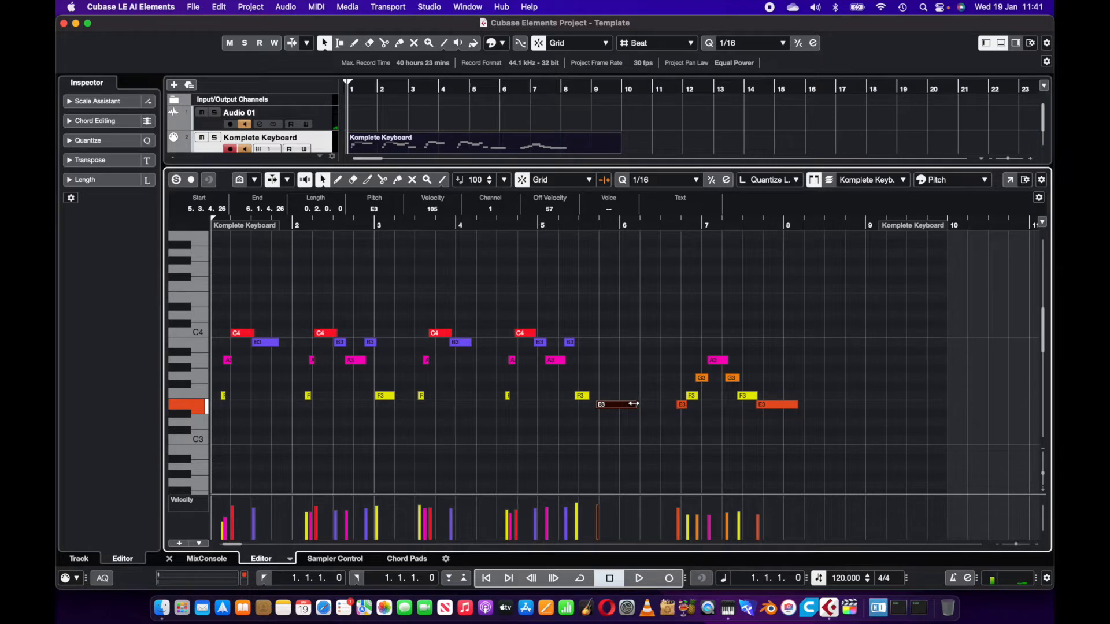
pyautogui.click(170, 559)
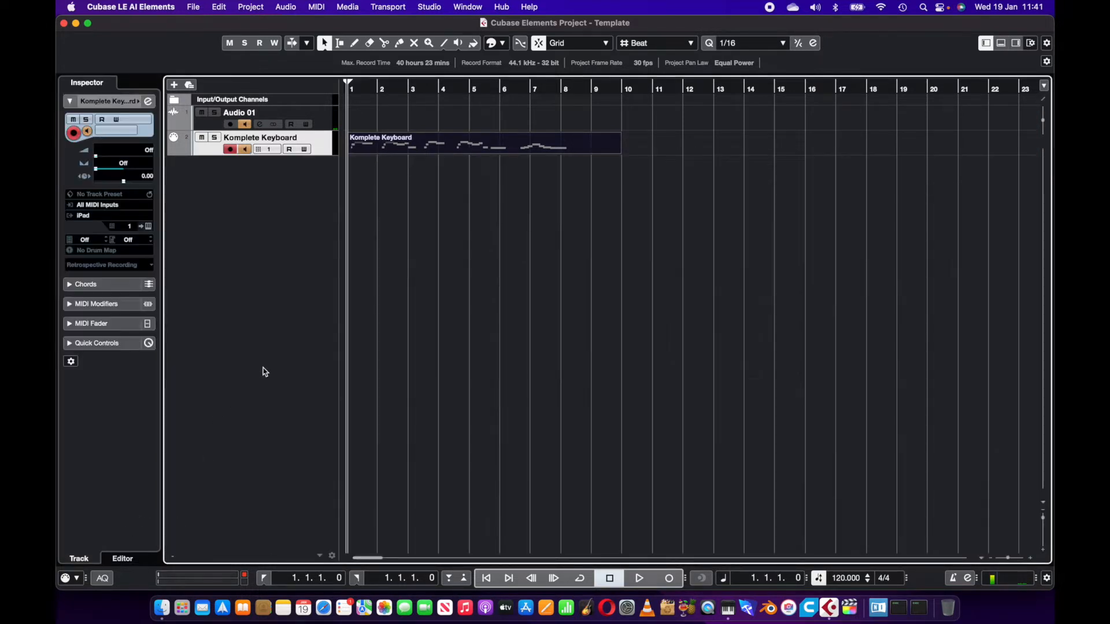
# Step: Record the iPad's sound onto the Audio 01 track up to about bar 10 and inspect the recorded waveform in the Sample Editor
pyautogui.click(413, 273)
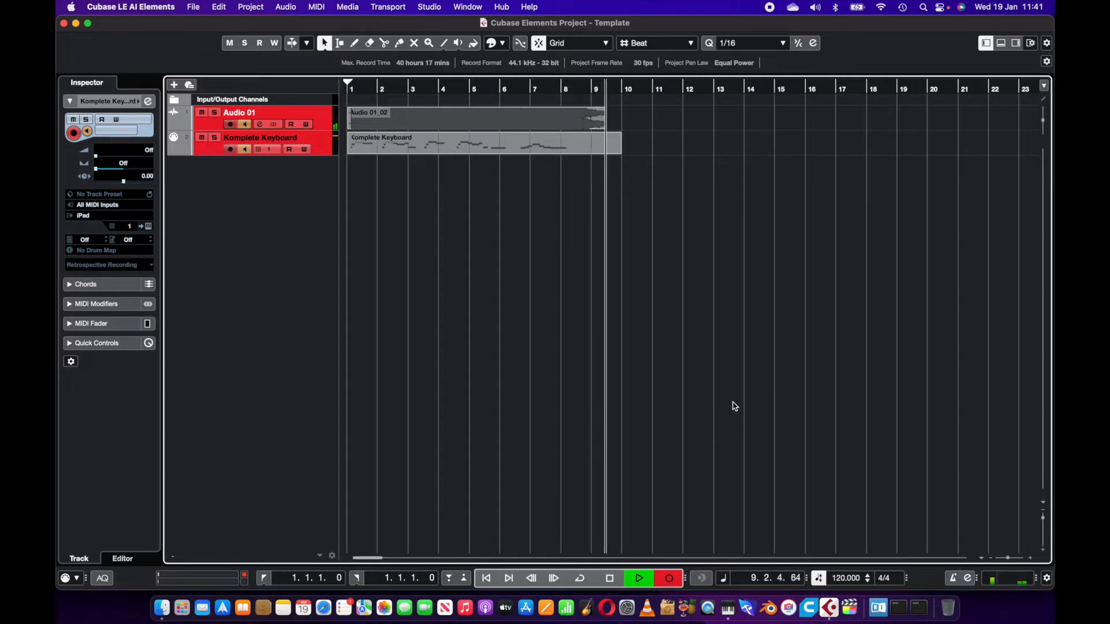
pyautogui.press('space')
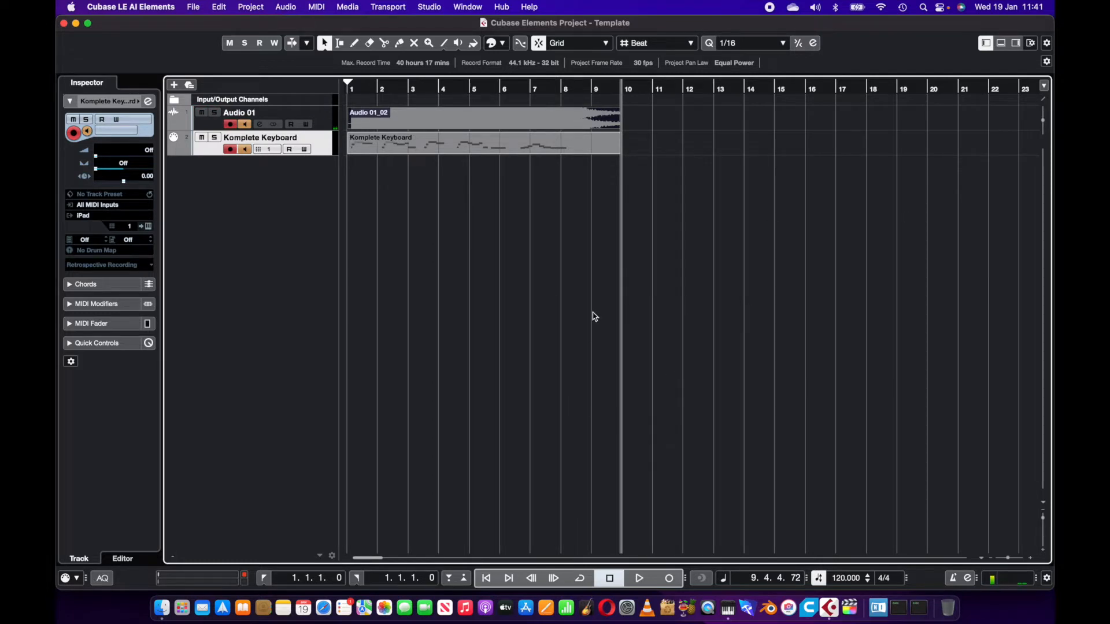
pyautogui.doubleClick(507, 128)
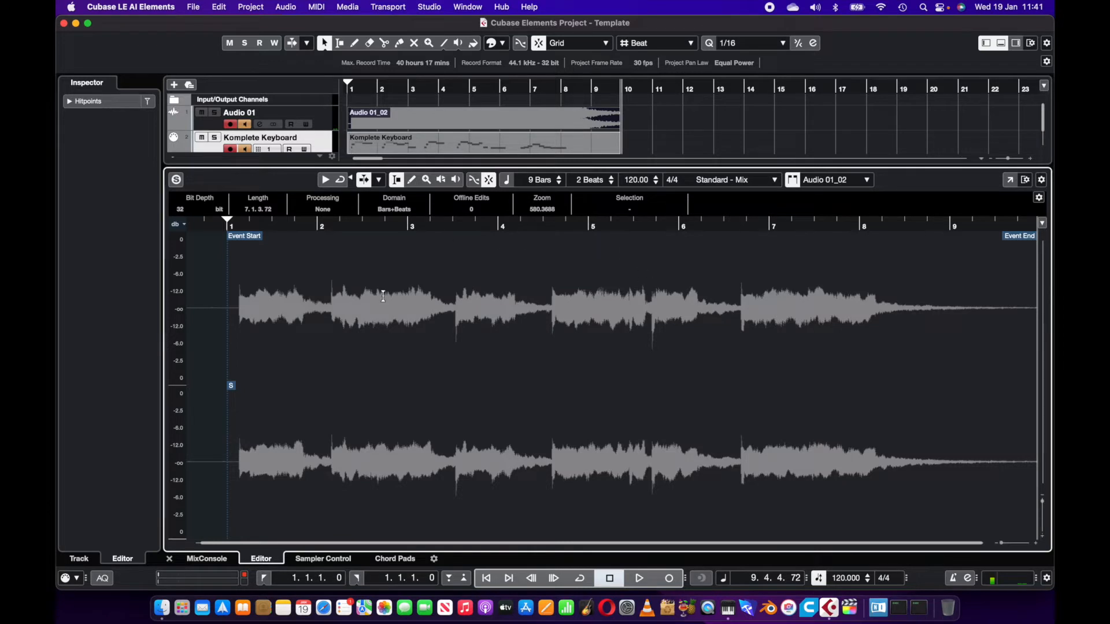
pyautogui.click(170, 559)
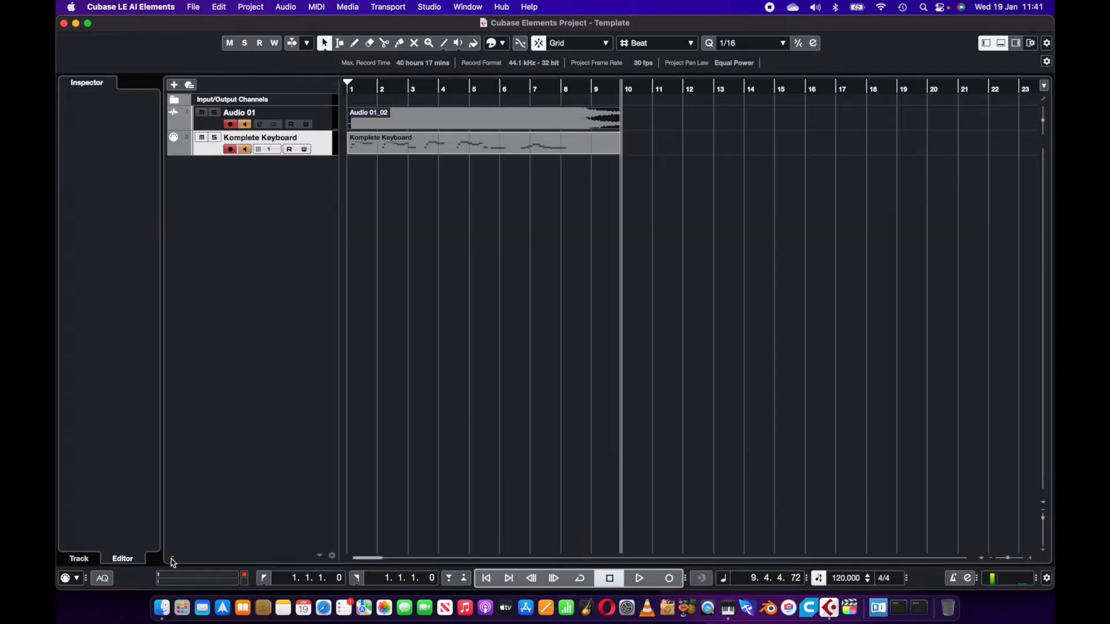
# Step: Close the Template project without saving and delete the newly recorded files
pyautogui.click(64, 24)
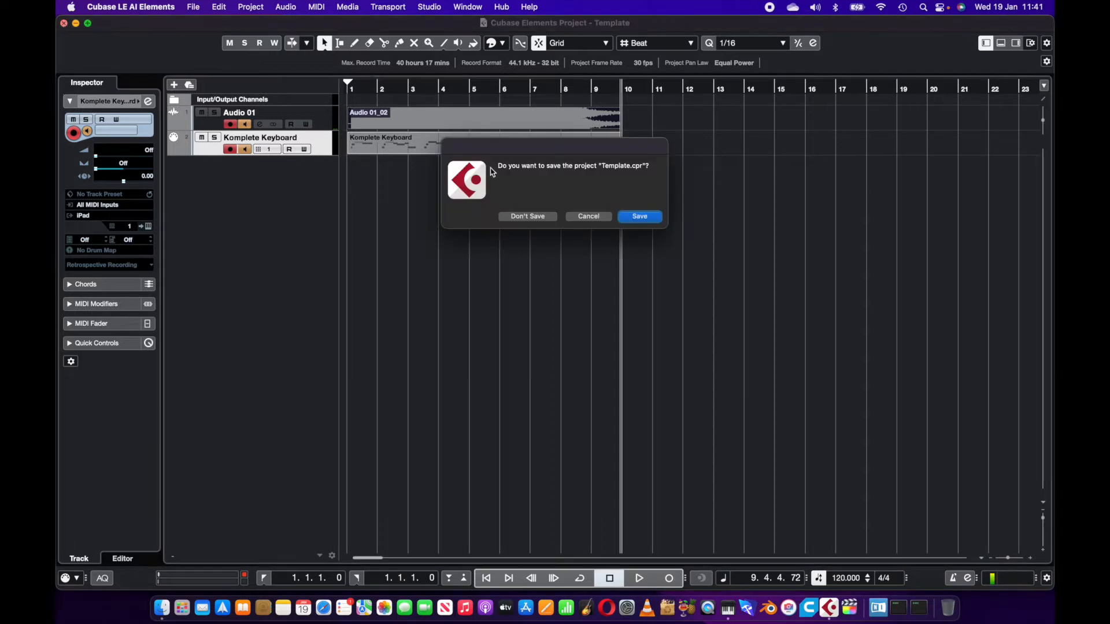
pyautogui.click(527, 217)
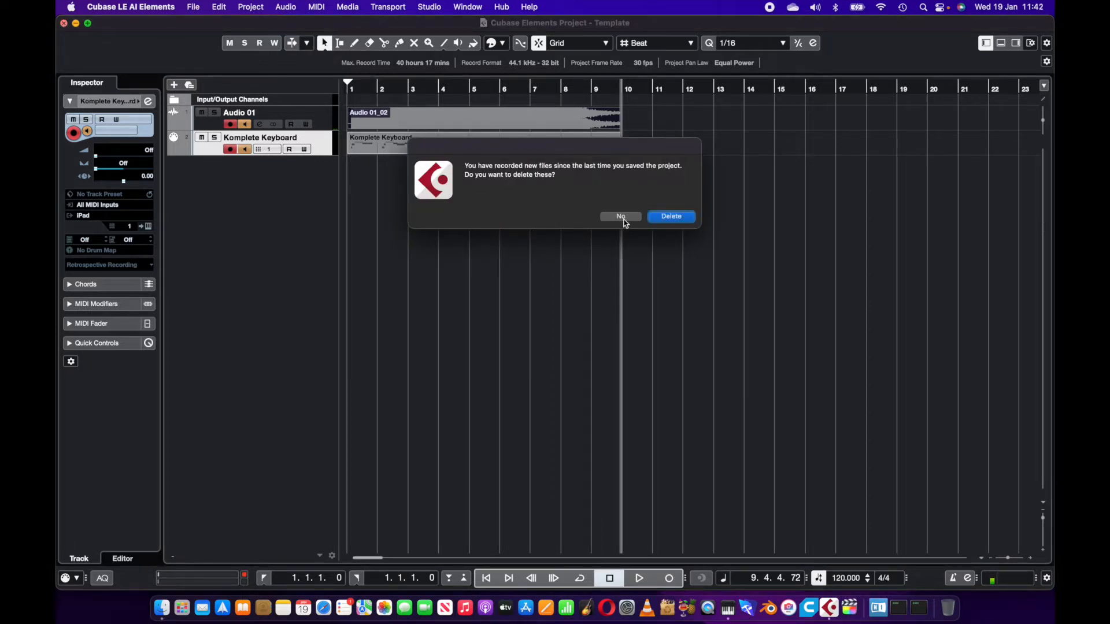
pyautogui.click(670, 217)
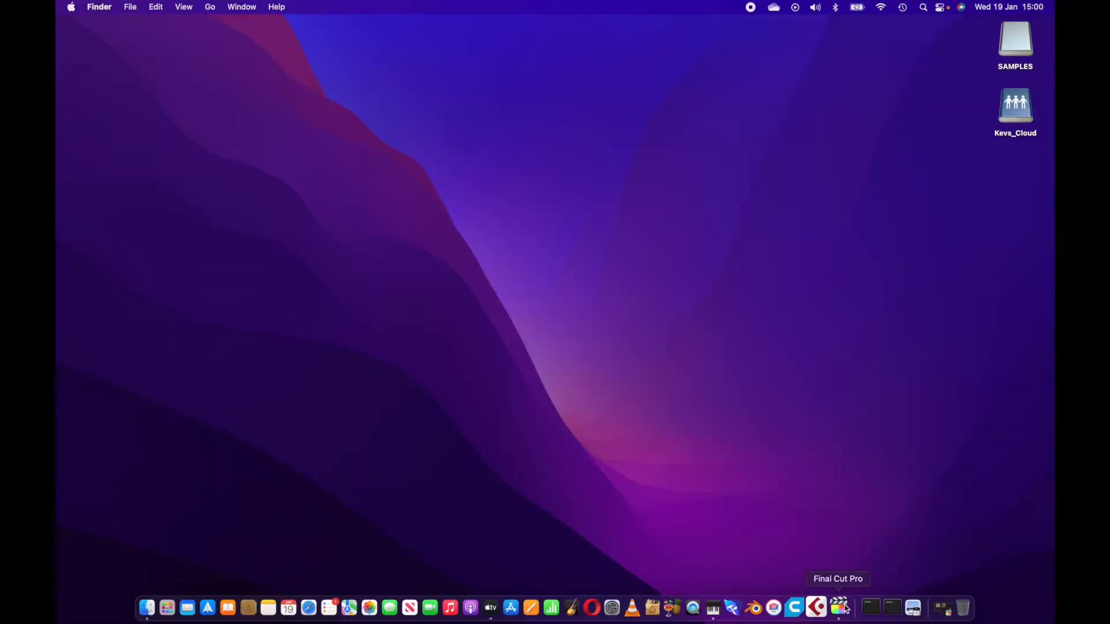
# Step: In Audio MIDI Setup, disable the iPad Pro 11 audio device, enable it again, and close the Audio Devices window
pyautogui.click(720, 588)
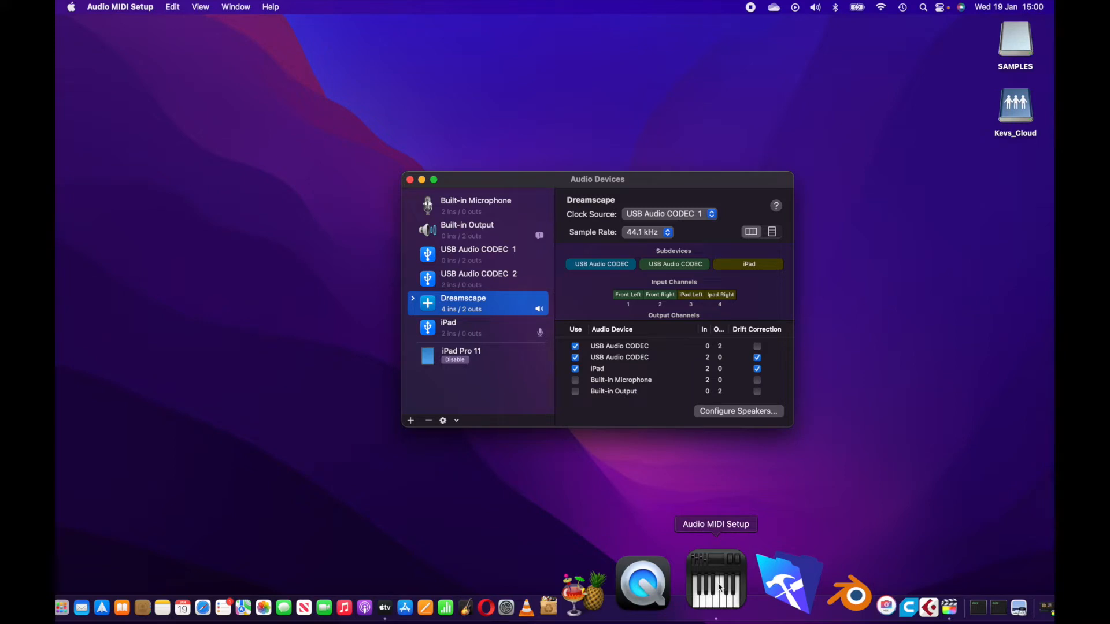
pyautogui.click(453, 360)
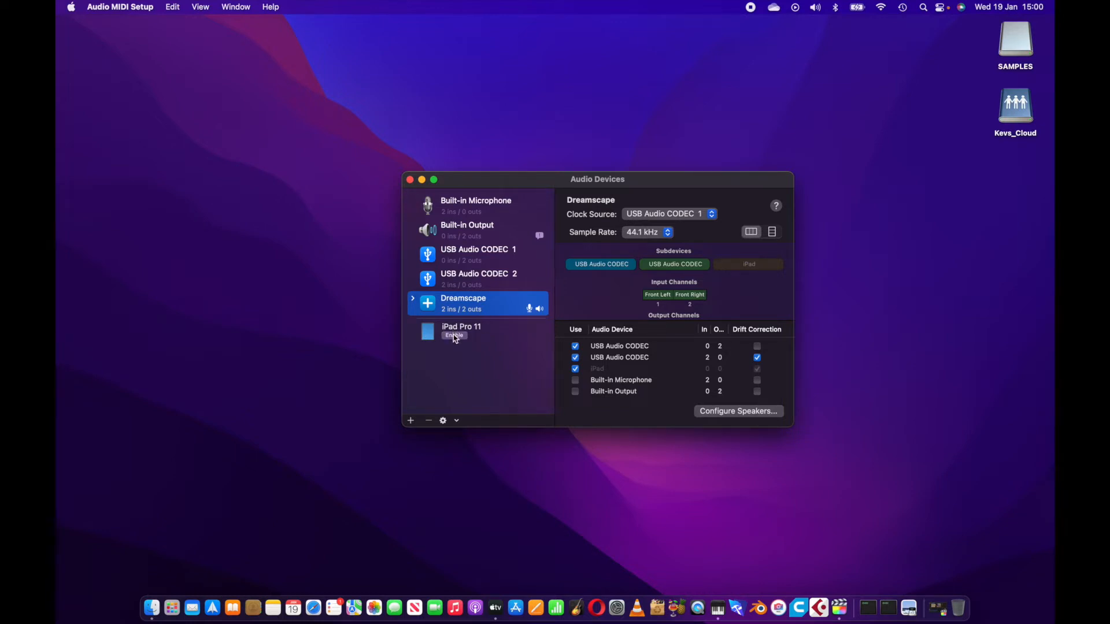
pyautogui.click(455, 336)
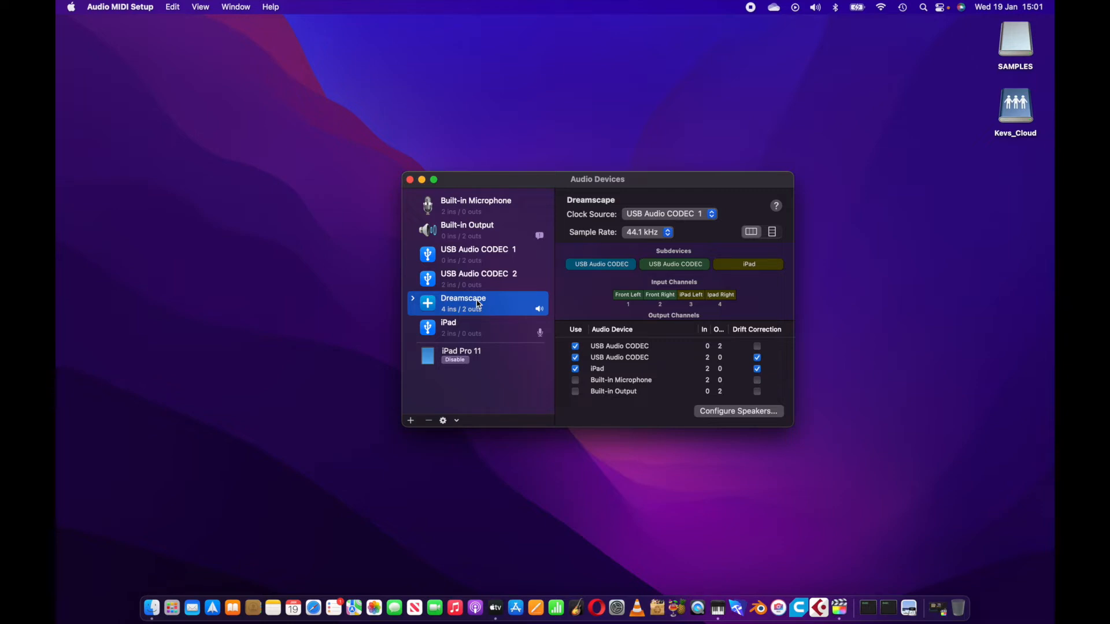
pyautogui.click(410, 180)
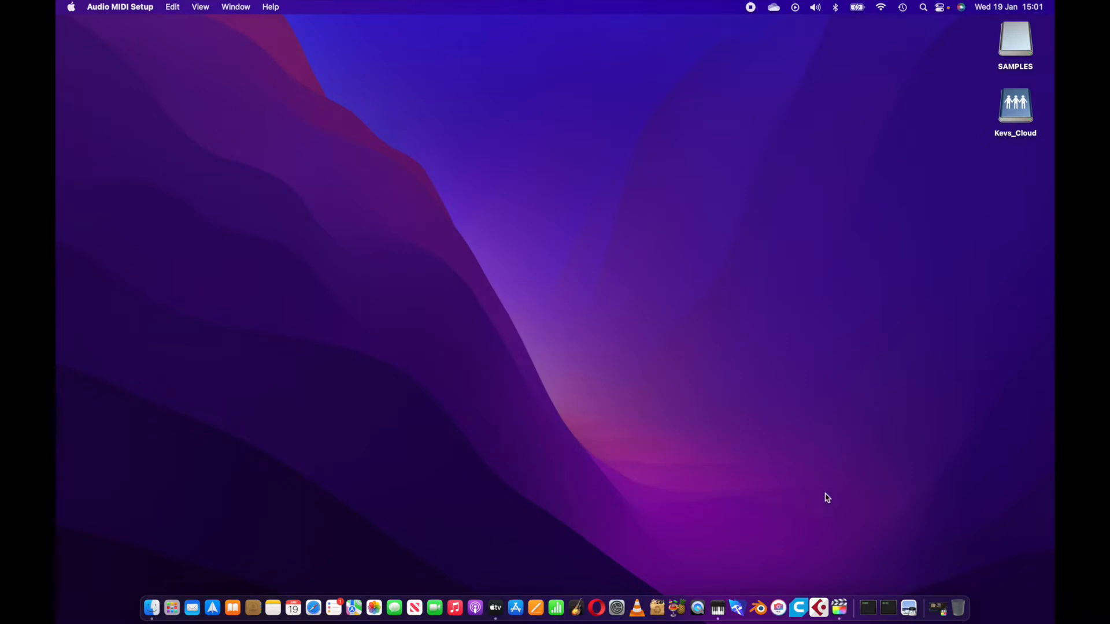
# Step: Switch to Cubase and add a stereo audio track named iPad using the iPad input bus, with monitoring enabled
pyautogui.click(819, 595)
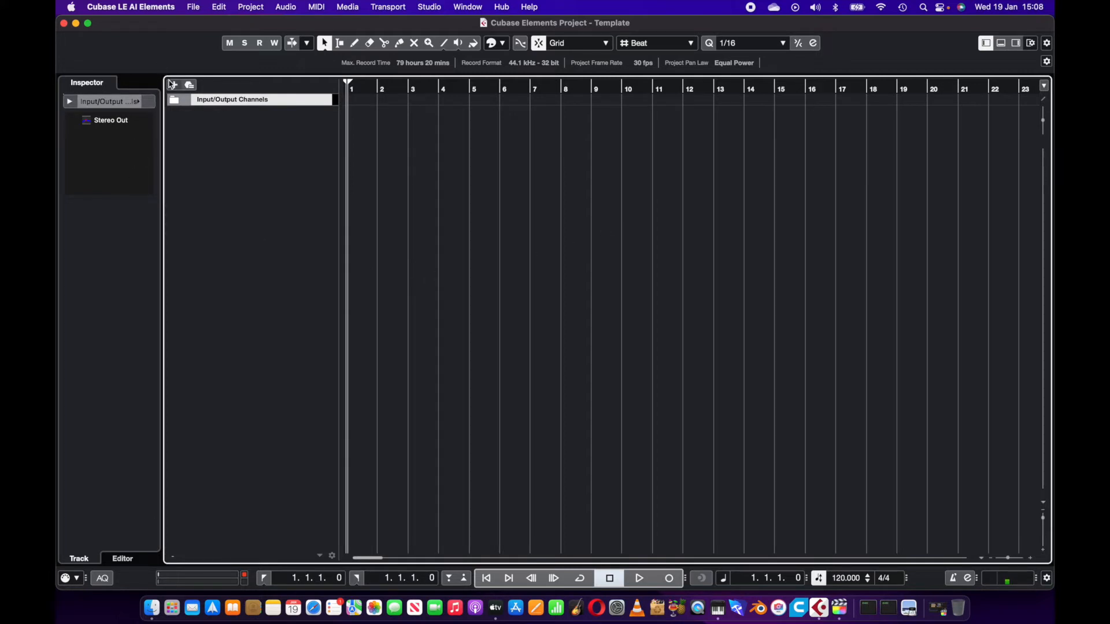
pyautogui.click(173, 84)
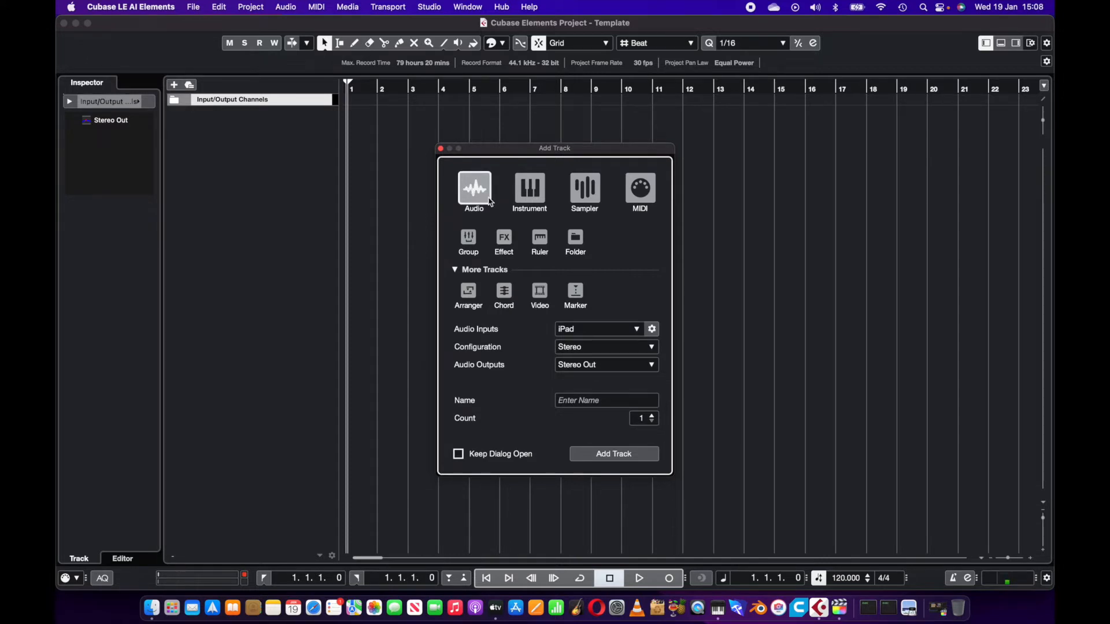
pyautogui.click(611, 329)
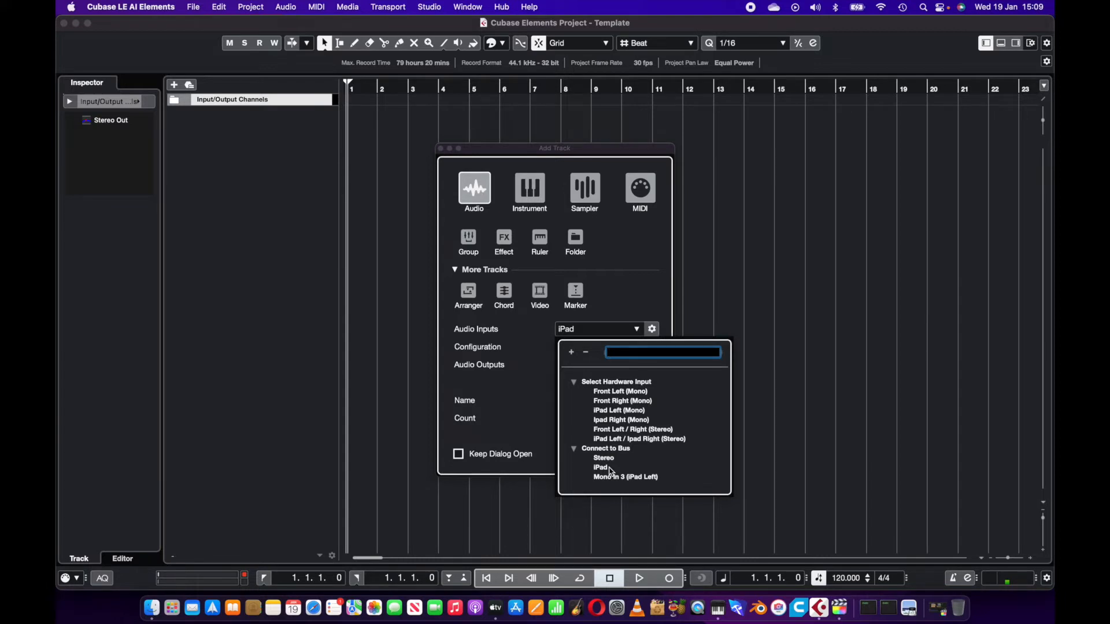
pyautogui.click(608, 469)
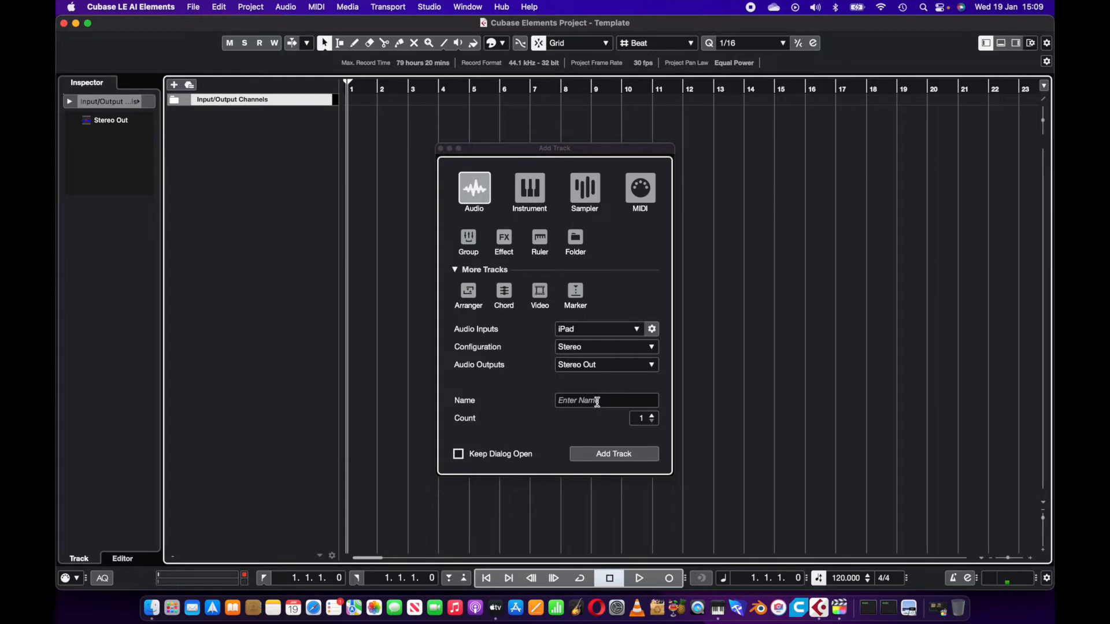
pyautogui.click(597, 400)
pyautogui.write('i')
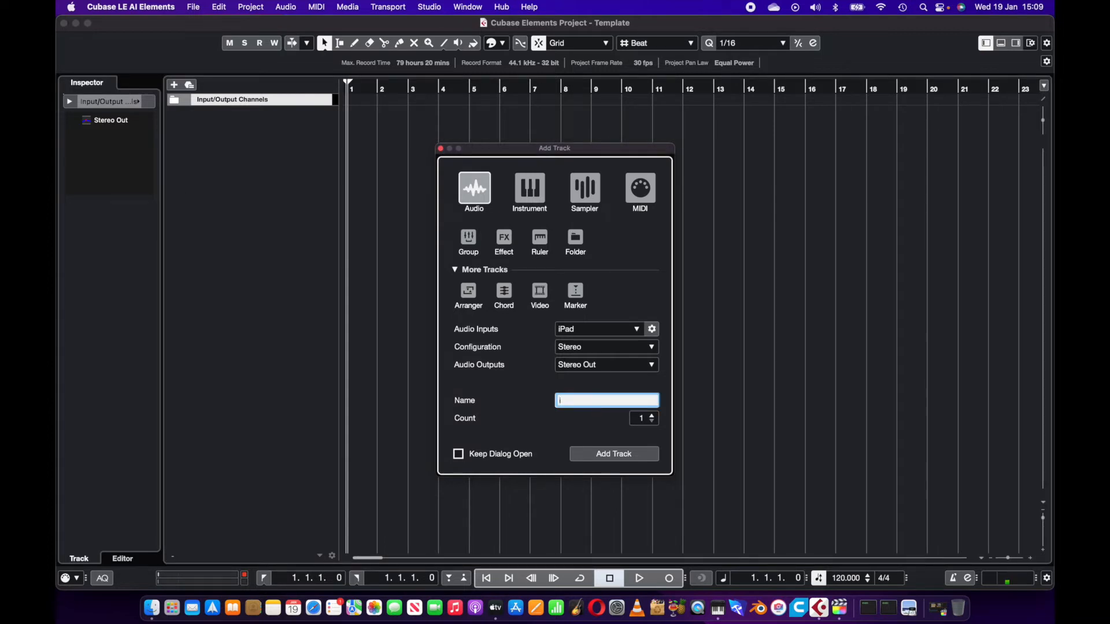
pyautogui.write('Pad')
pyautogui.click(601, 461)
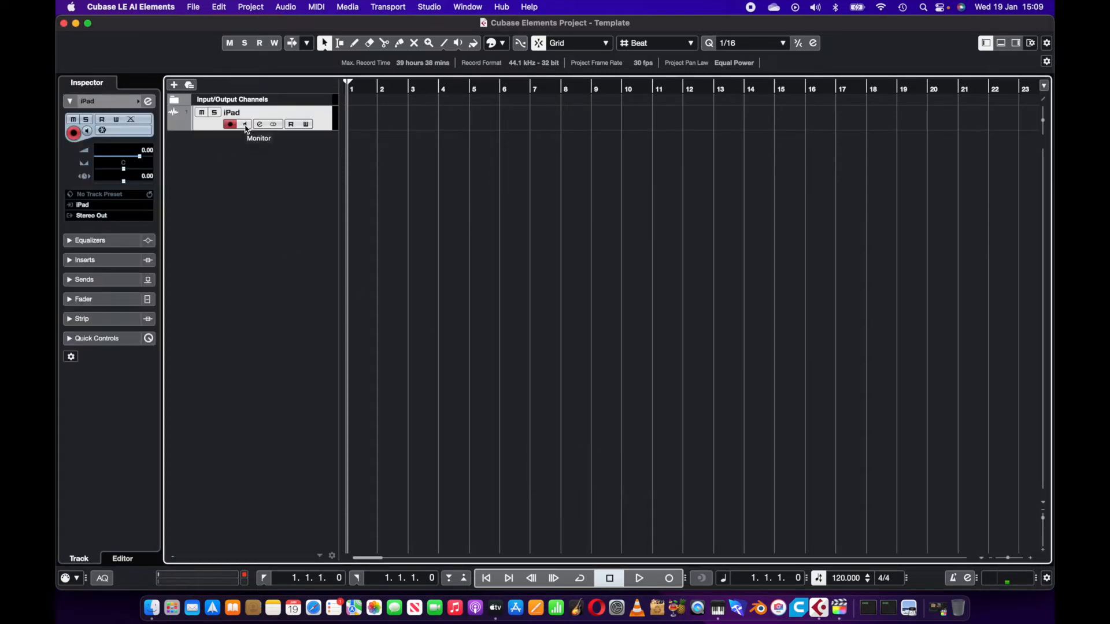
pyautogui.click(246, 125)
# Step: Add a MIDI track named Keyboard
pyautogui.click(174, 86)
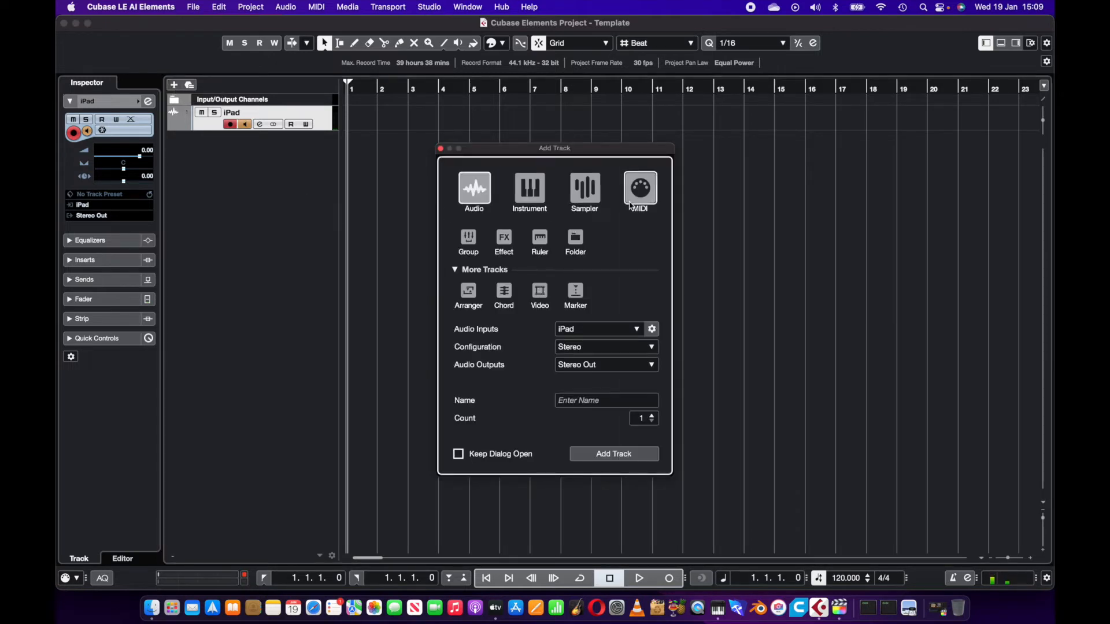
pyautogui.click(631, 203)
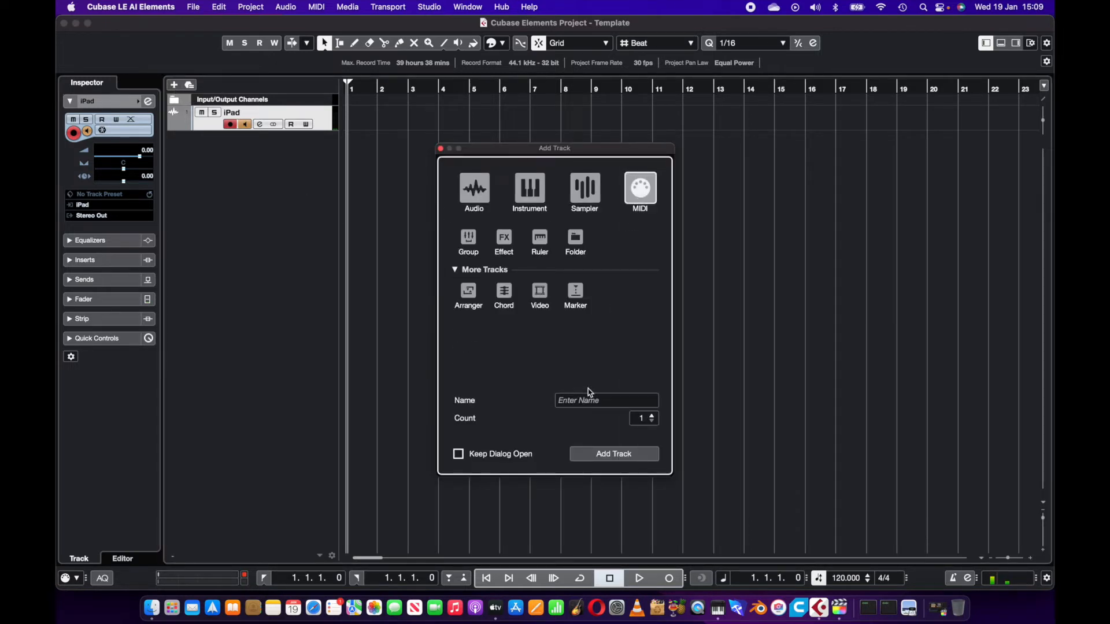
pyautogui.click(595, 401)
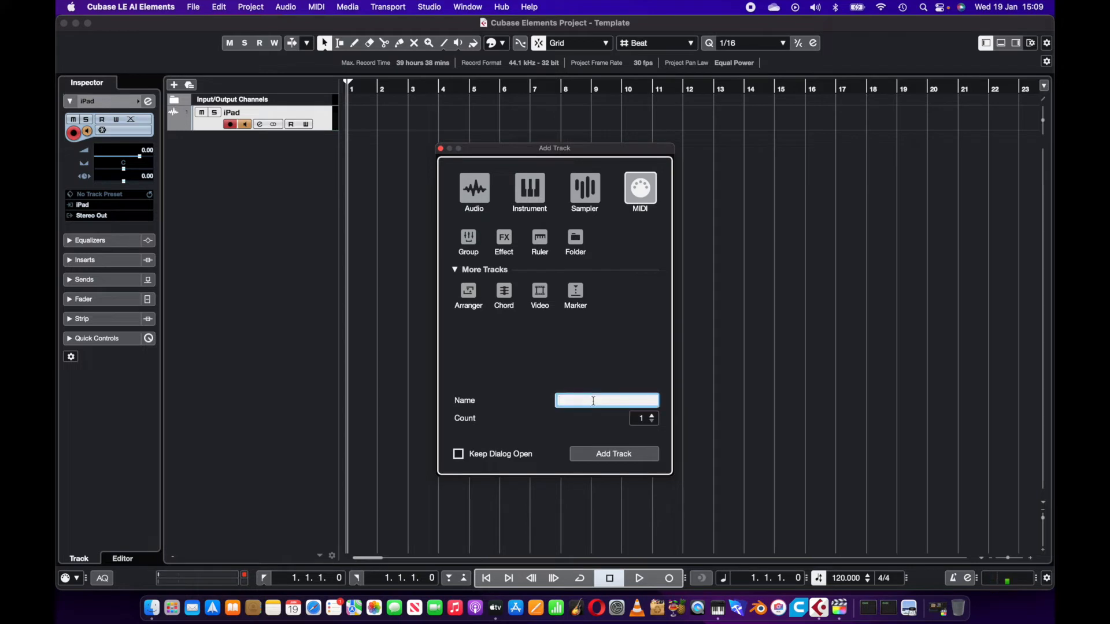
pyautogui.write('Keyboard')
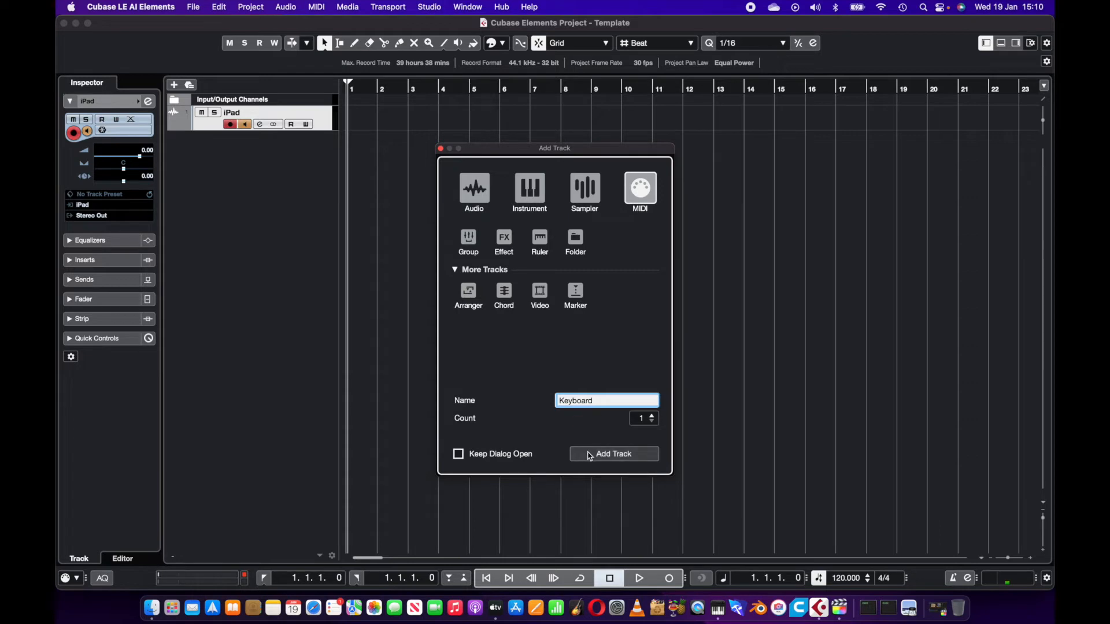
pyautogui.click(590, 454)
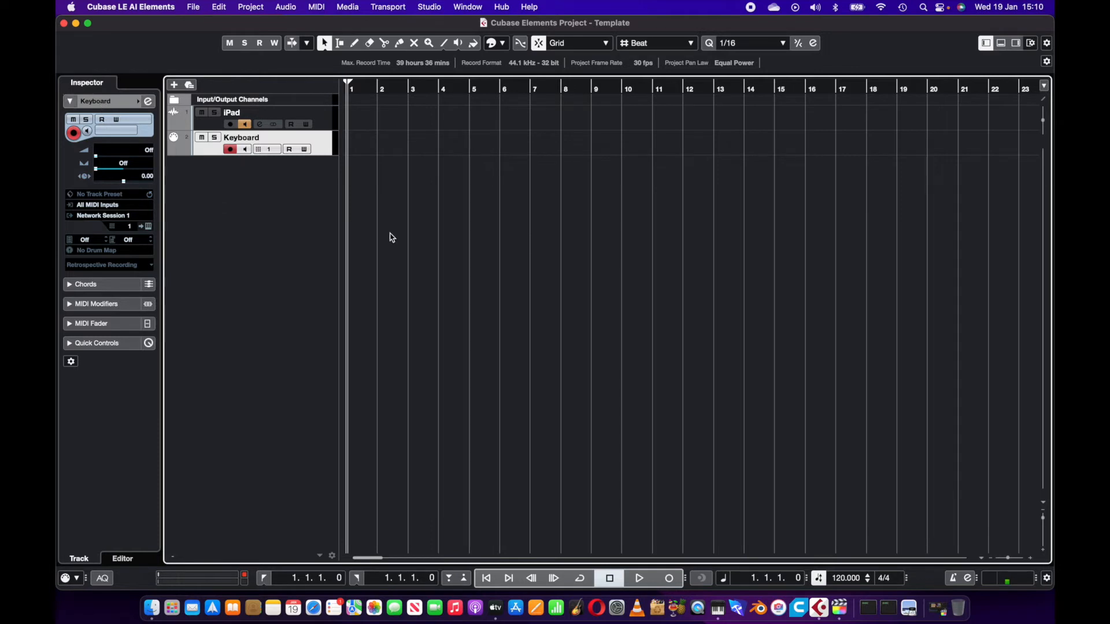
# Step: Hide the Inspector and show it again
pyautogui.click(987, 46)
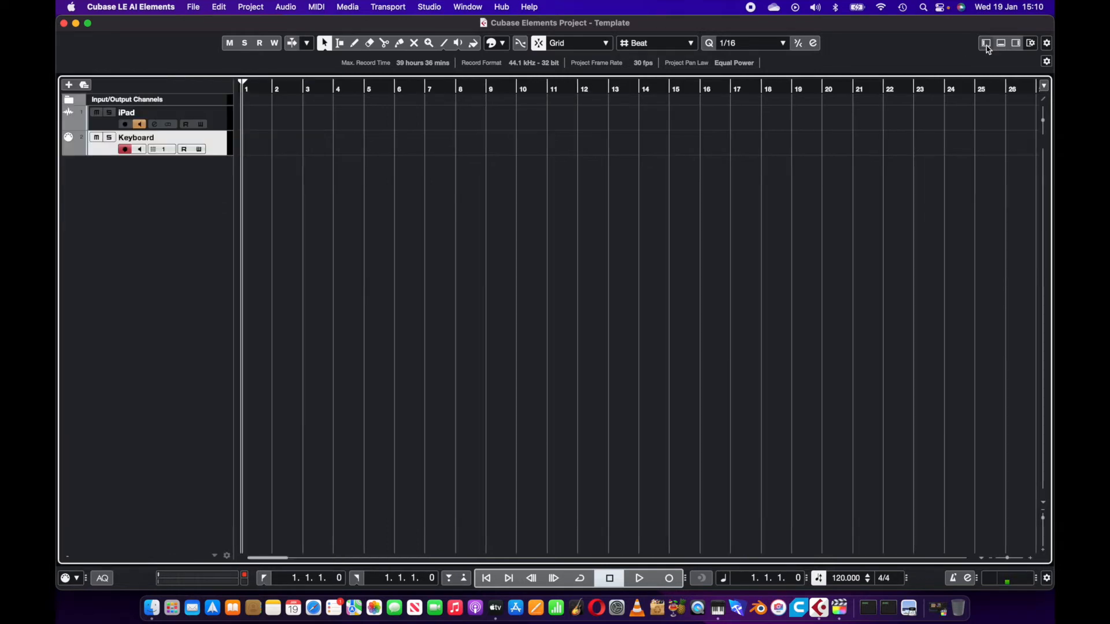
pyautogui.click(987, 46)
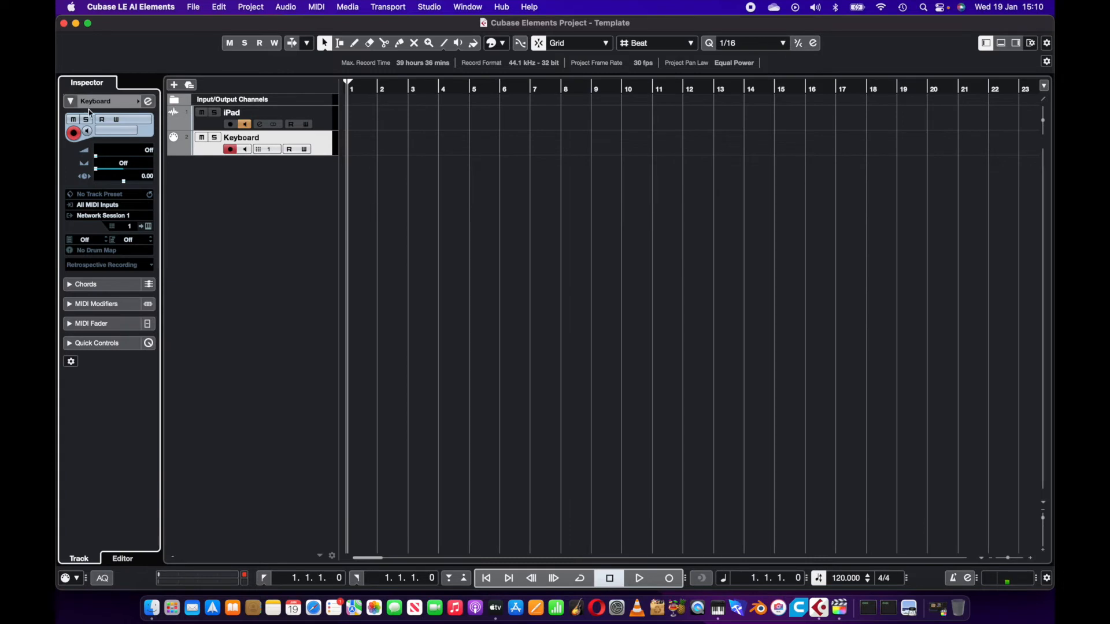
# Step: Route the Keyboard track's MIDI output to iPad, keeping All MIDI Inputs as its input, and enable the track's monitoring
pyautogui.click(93, 207)
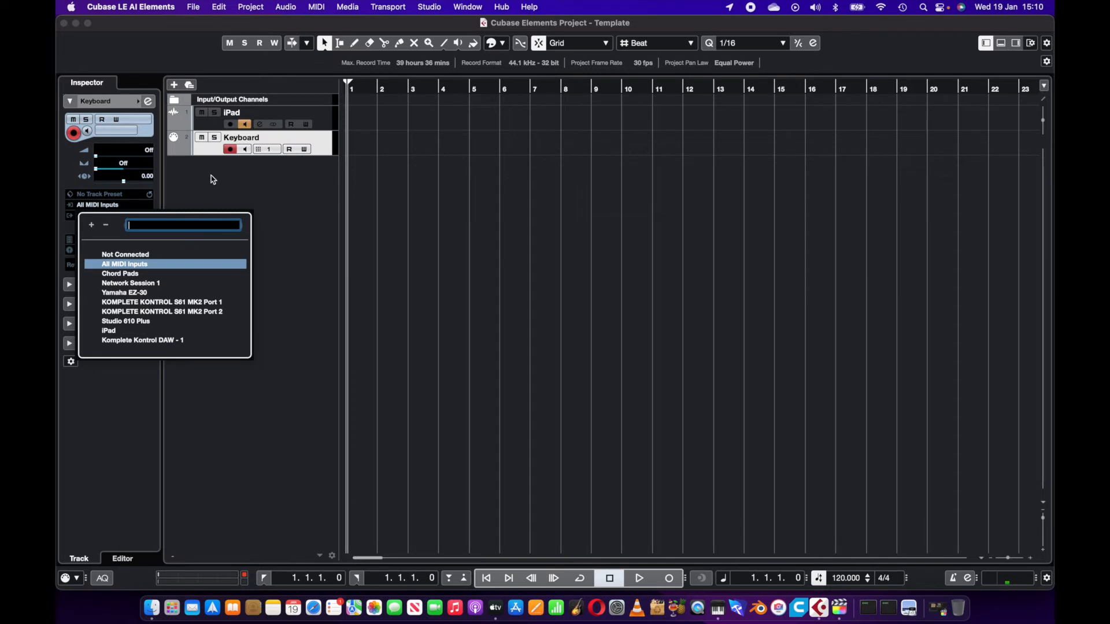
pyautogui.click(213, 179)
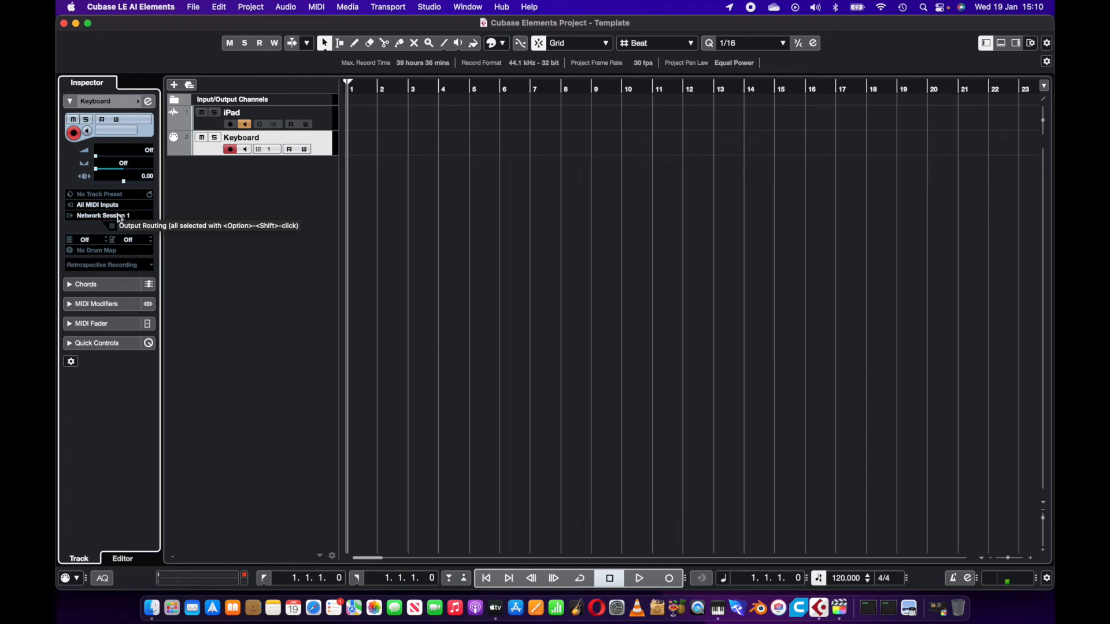
pyautogui.click(119, 218)
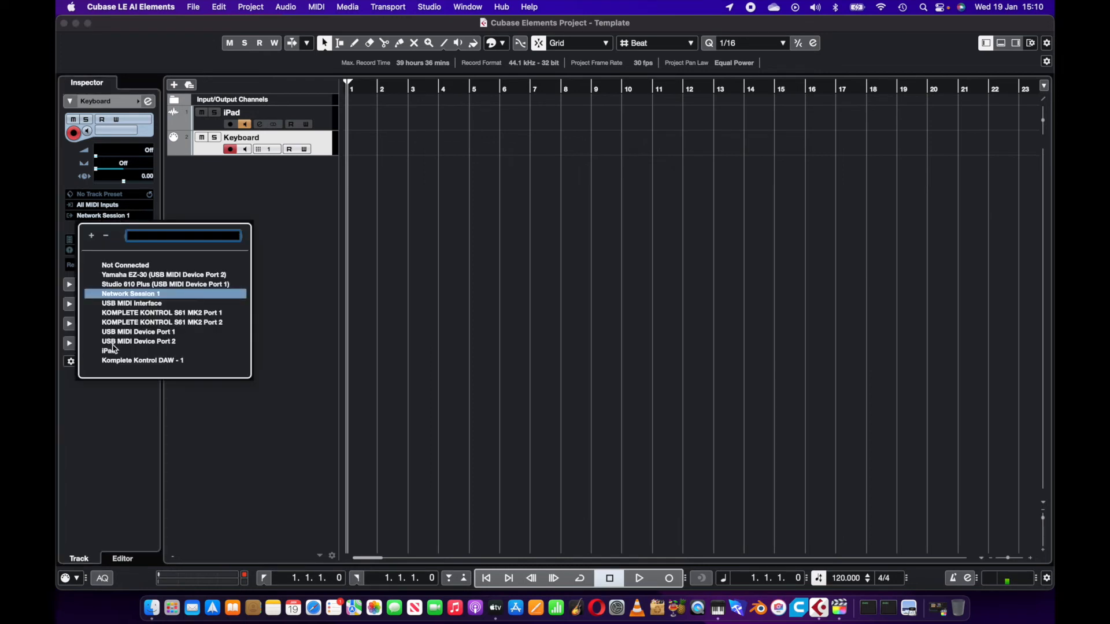
pyautogui.click(109, 351)
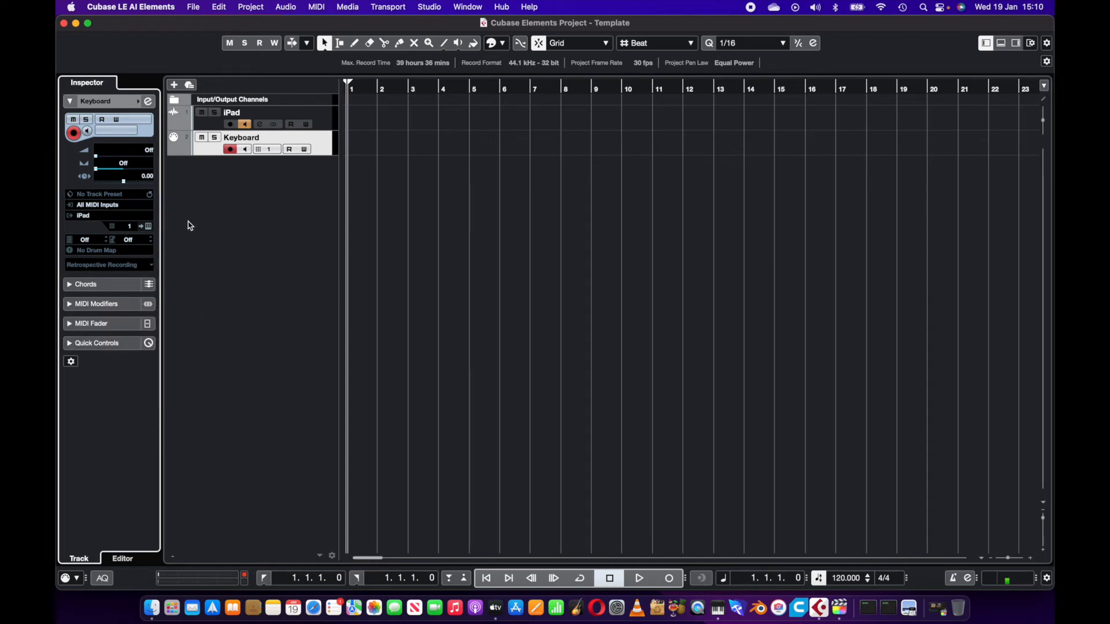
pyautogui.click(246, 150)
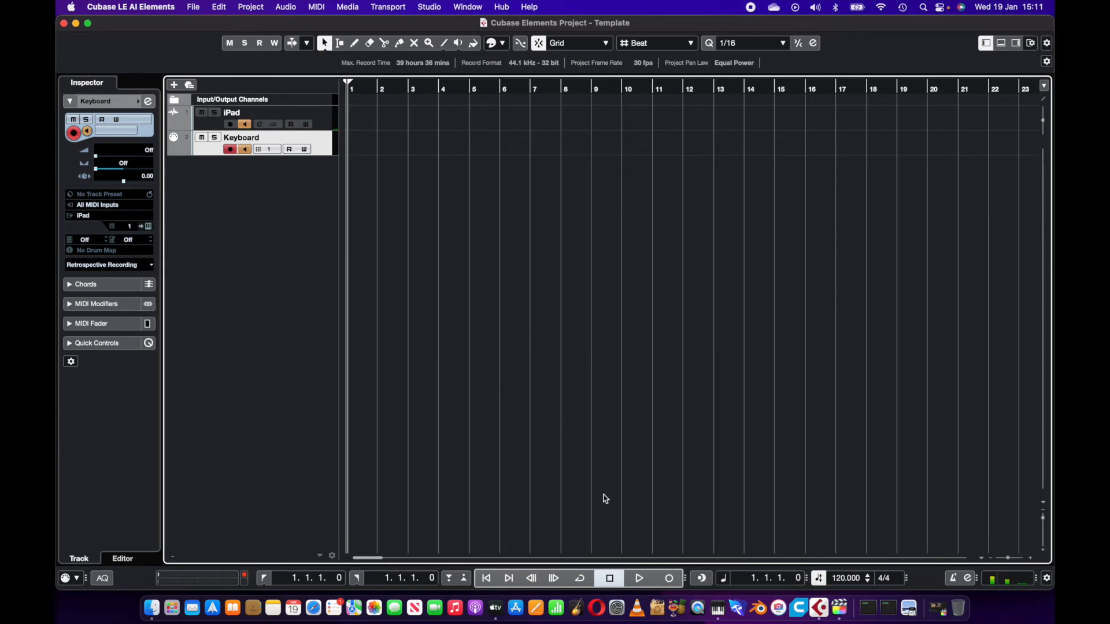
# Step: Record about five bars of MIDI on the Keyboard track from bar 1, and return the cursor to the project start
pyautogui.click(669, 579)
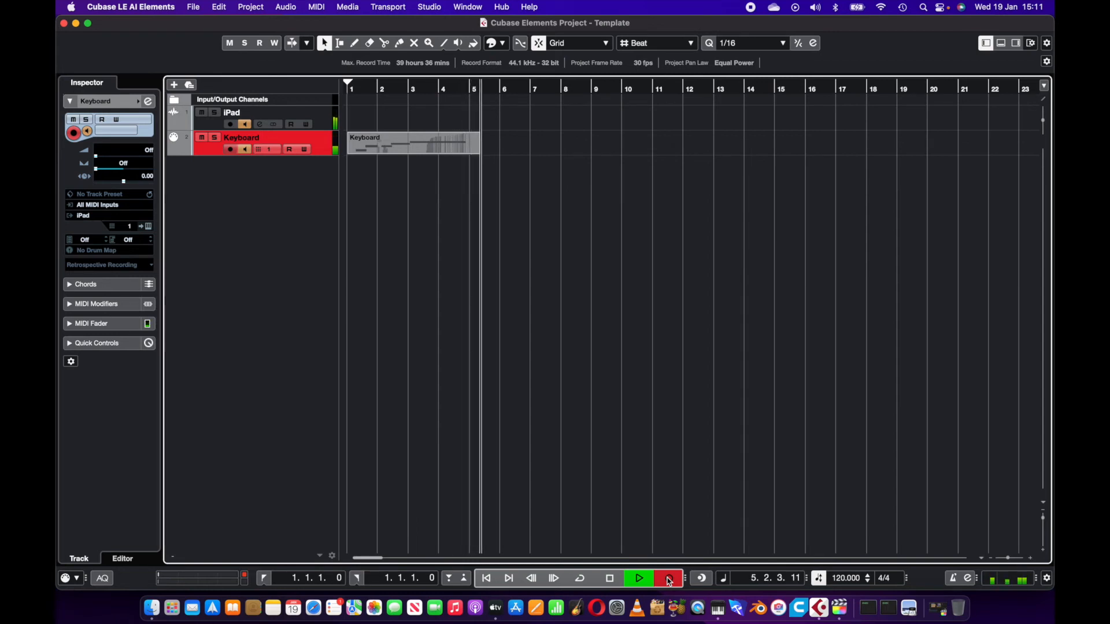
pyautogui.click(669, 581)
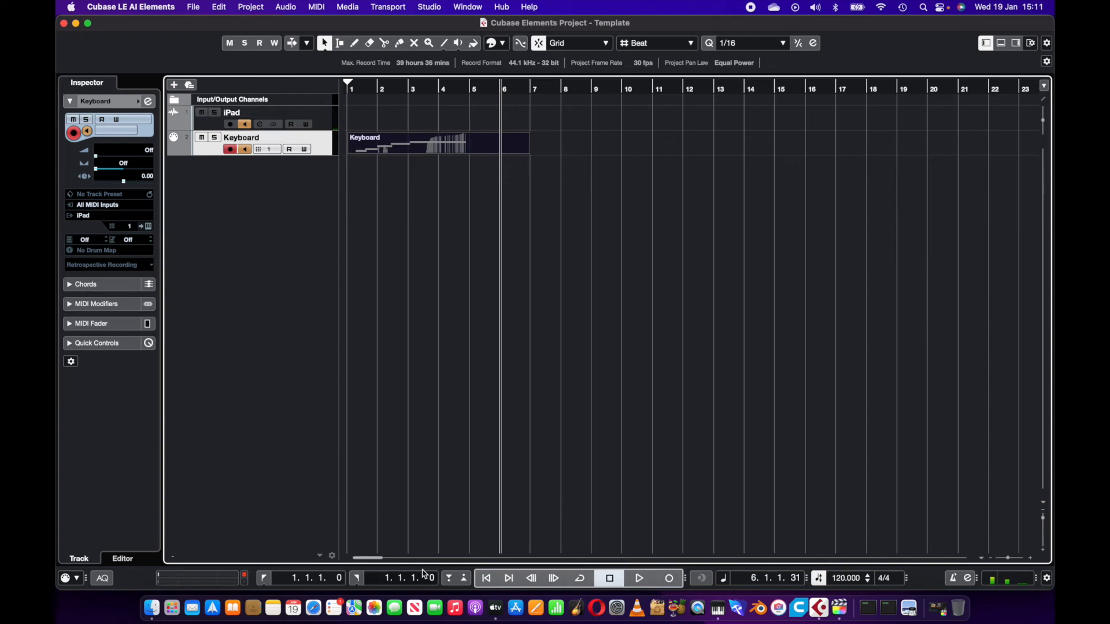
pyautogui.click(491, 581)
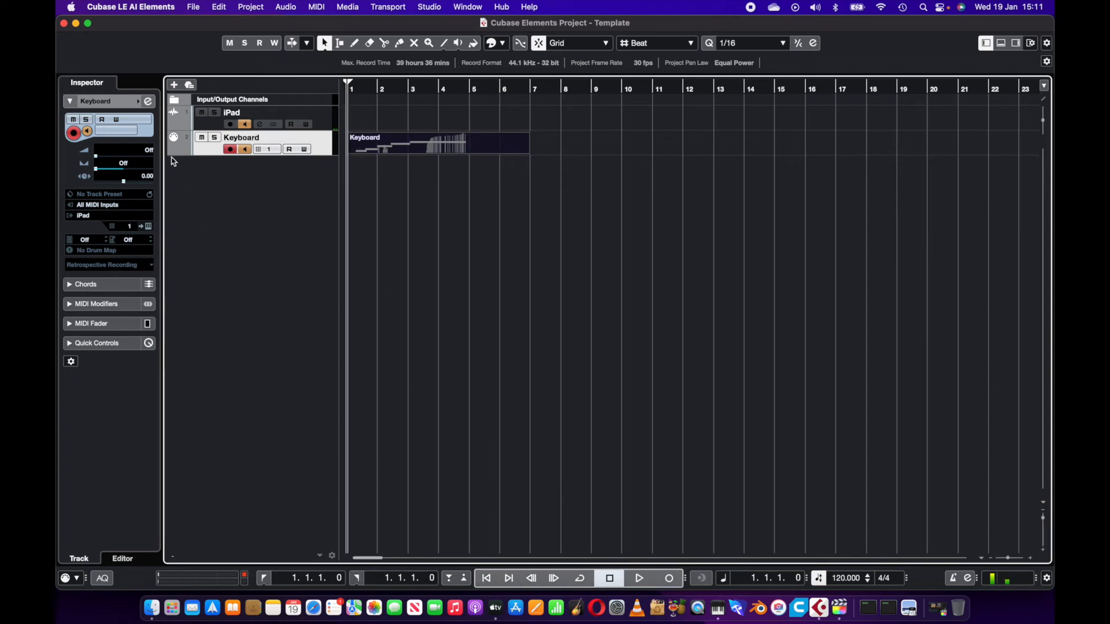
# Step: Record-enable the iPad audio track and record the iPad's output from bar 1 to about bar 7
pyautogui.click(230, 124)
pyautogui.click(668, 579)
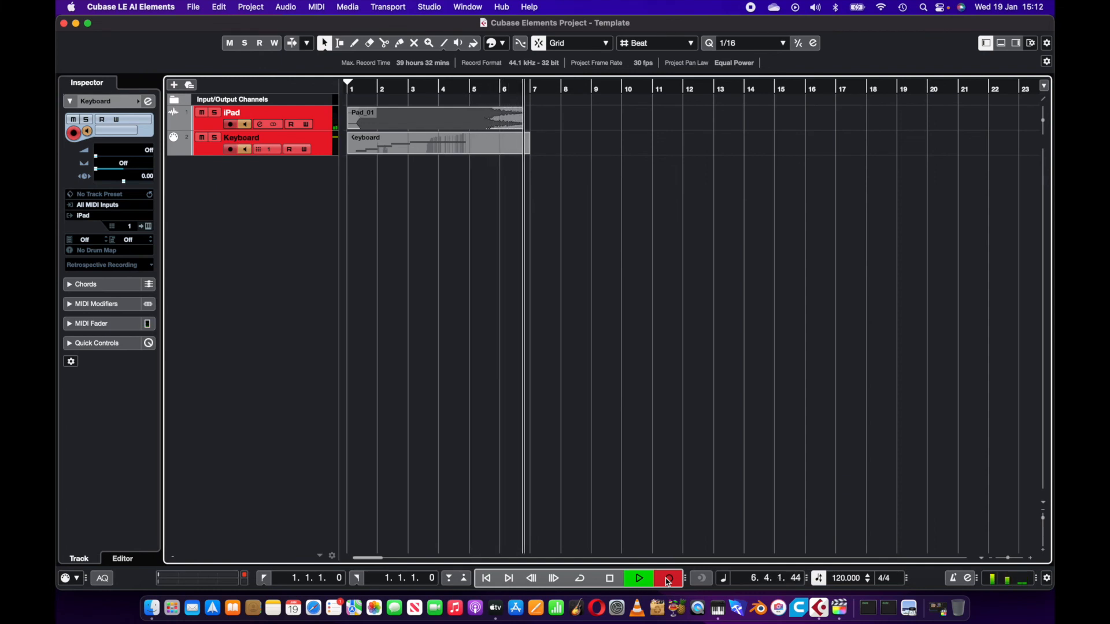
pyautogui.click(668, 581)
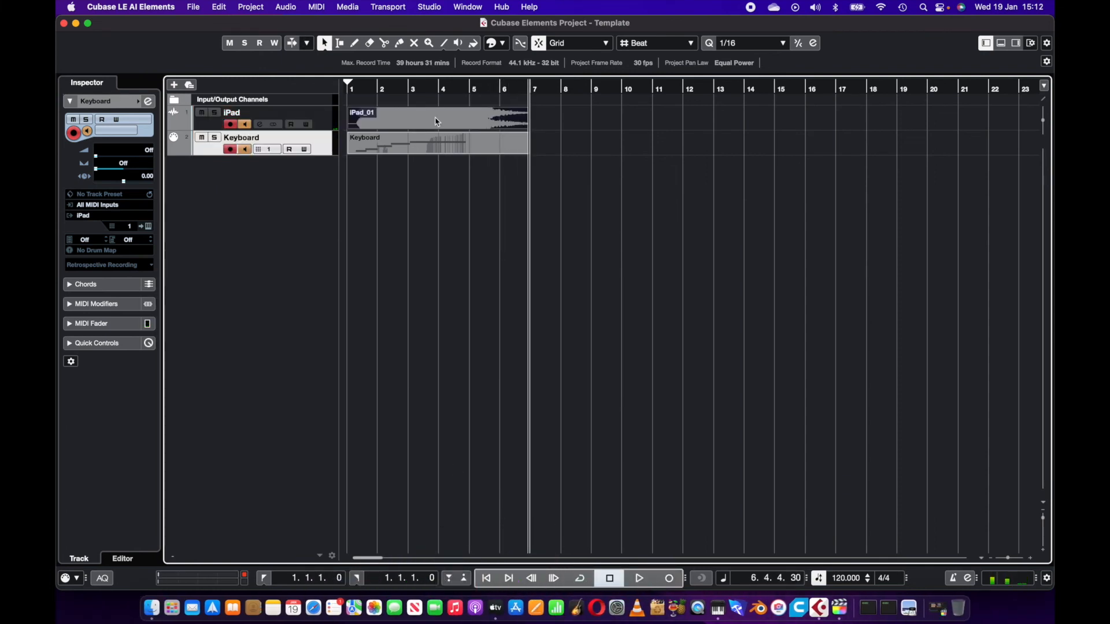
# Step: Remove the Keyboard MIDI track together with its recorded part
pyautogui.click(458, 152)
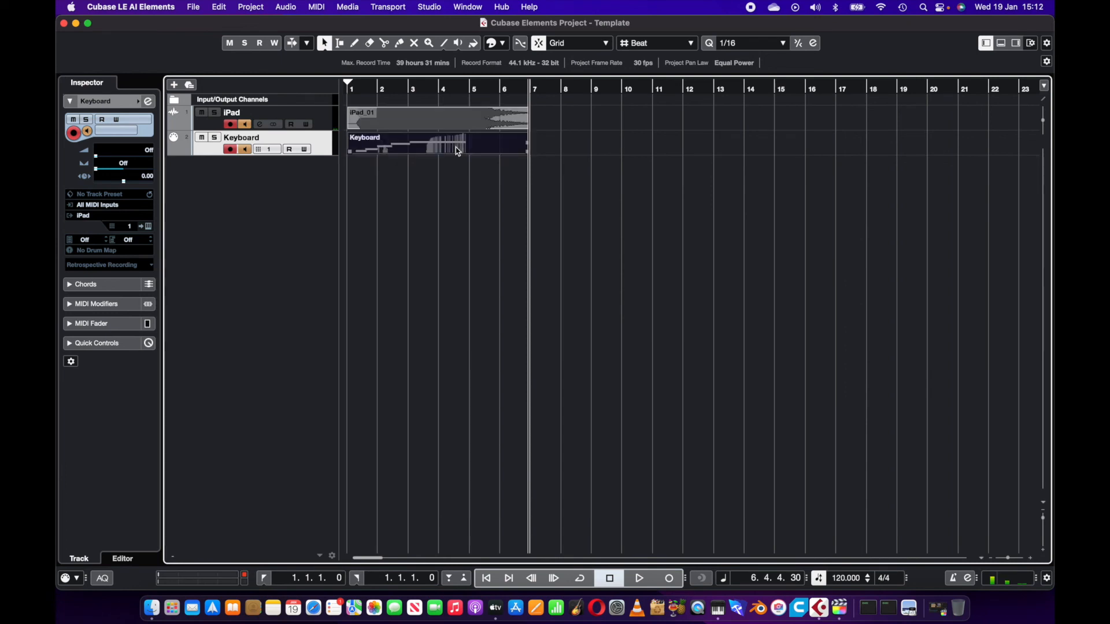
pyautogui.rightClick(317, 147)
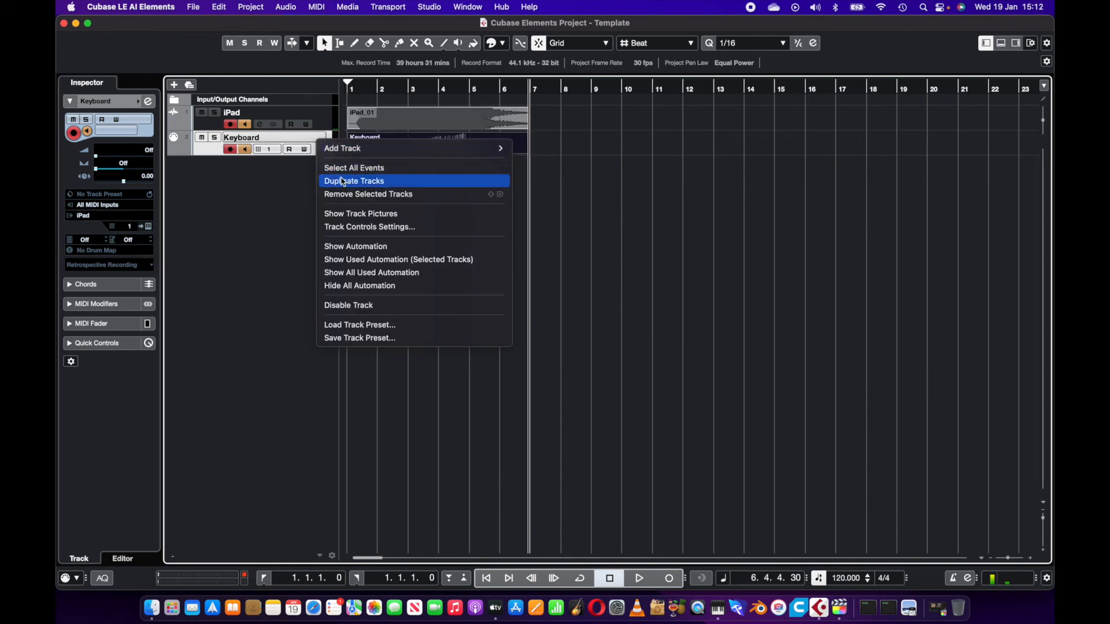
pyautogui.click(354, 194)
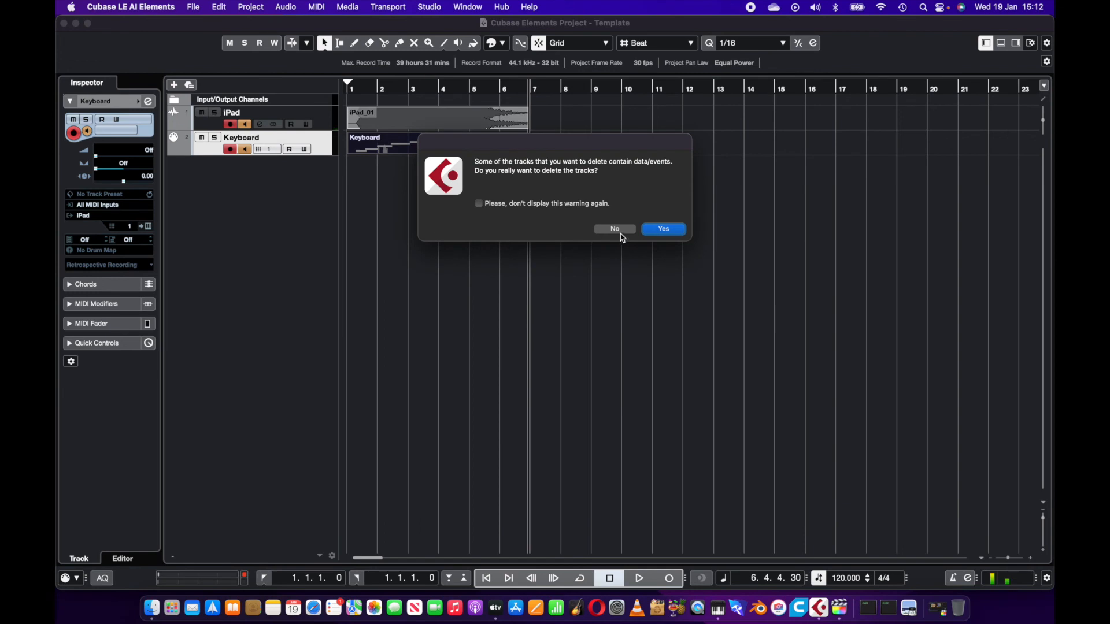
pyautogui.click(665, 229)
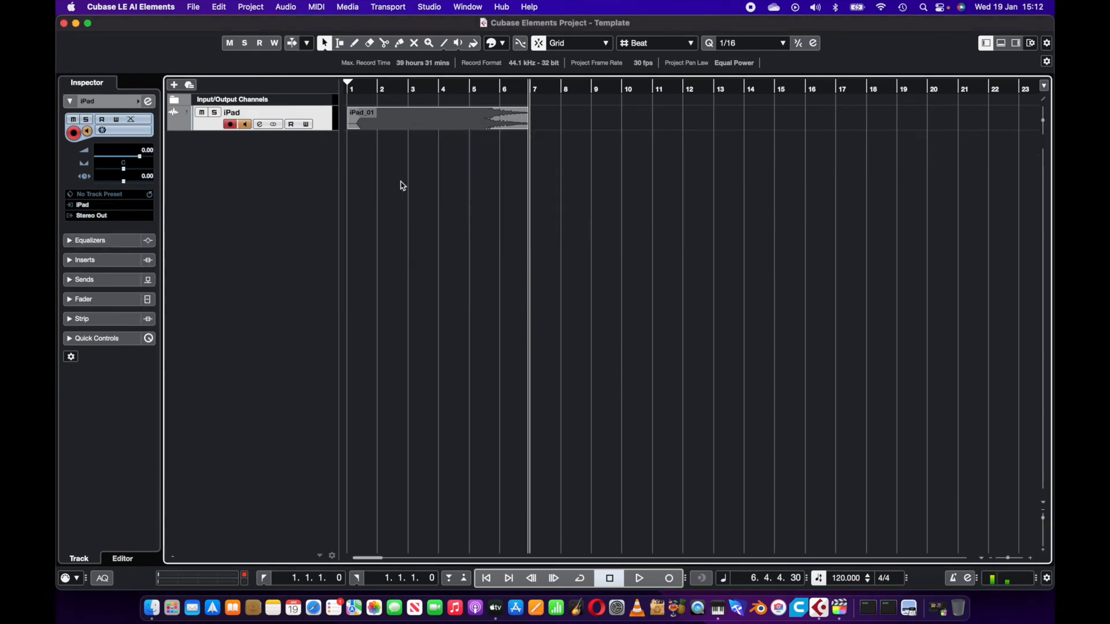
# Step: Play the iPad audio recording from bar 1 with the track's monitoring turned off, and stop playback after the clip ends
pyautogui.click(349, 89)
pyautogui.press('space')
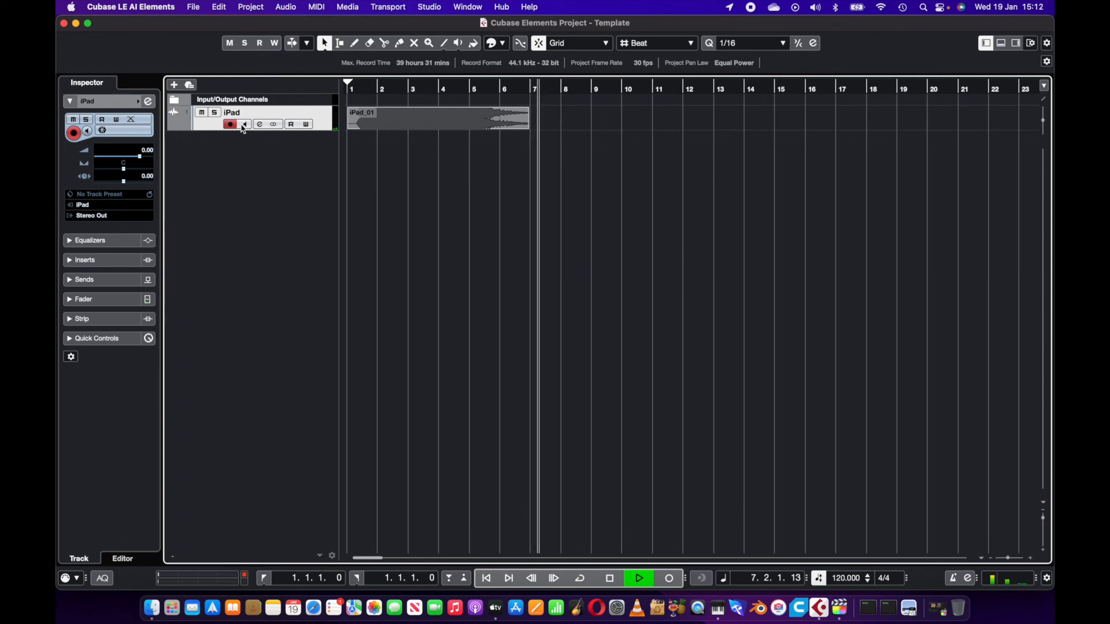
pyautogui.press('space')
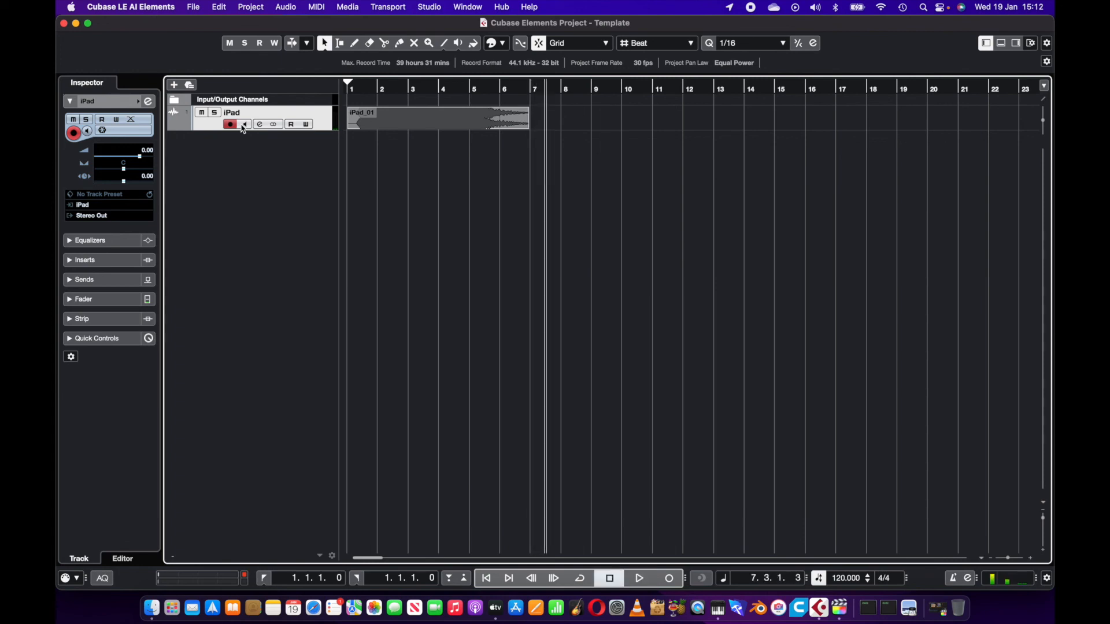